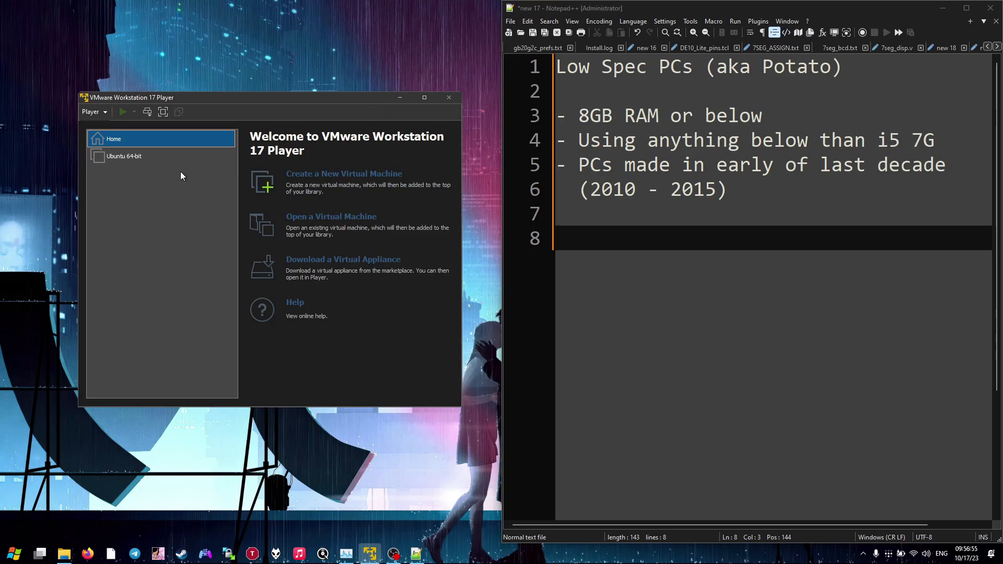
{"action": "left_click", "coordinate": [150, 161]}
{"action": "right_click", "coordinate": [151, 160]}
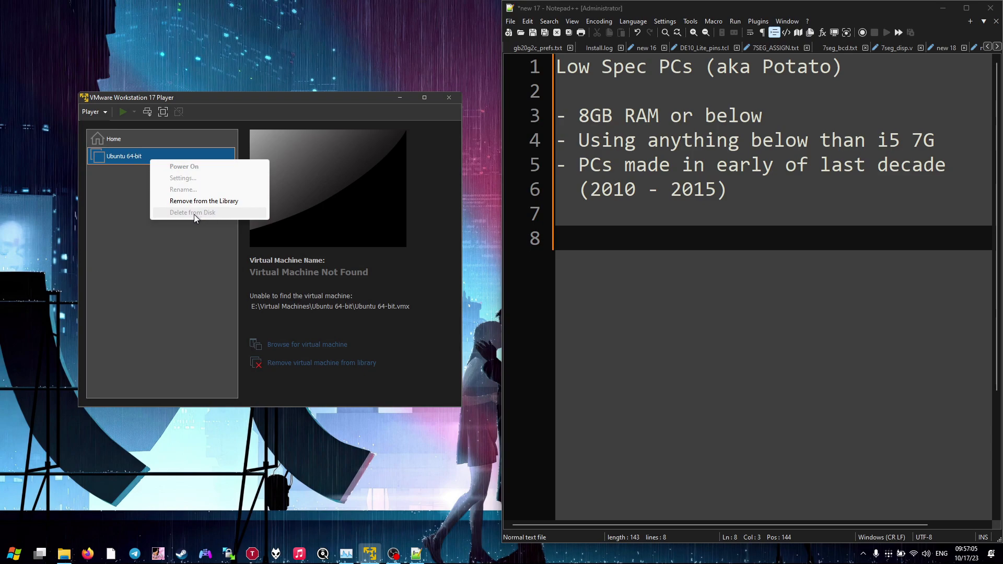
{"action": "left_click", "coordinate": [127, 215]}
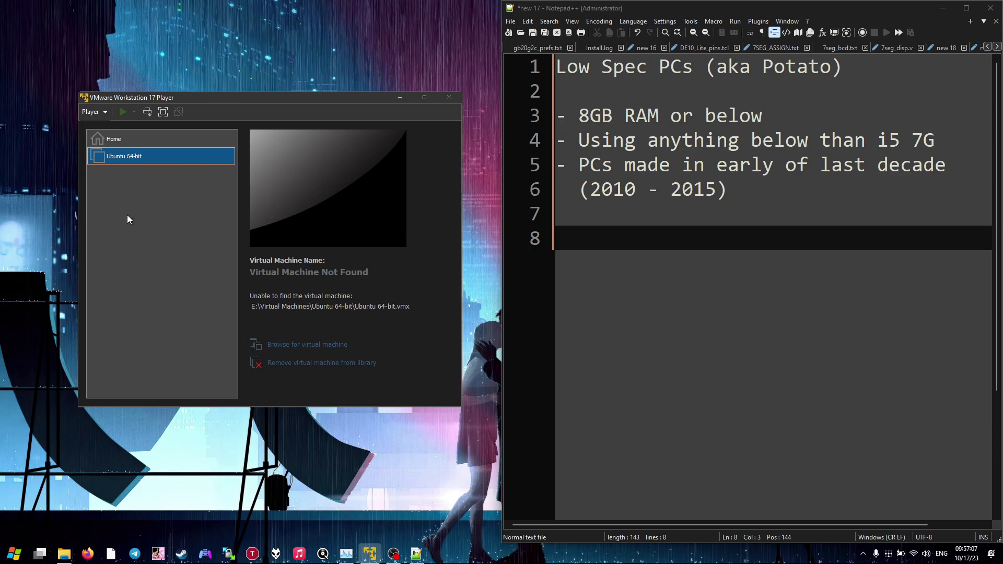
{"action": "left_click", "coordinate": [139, 140]}
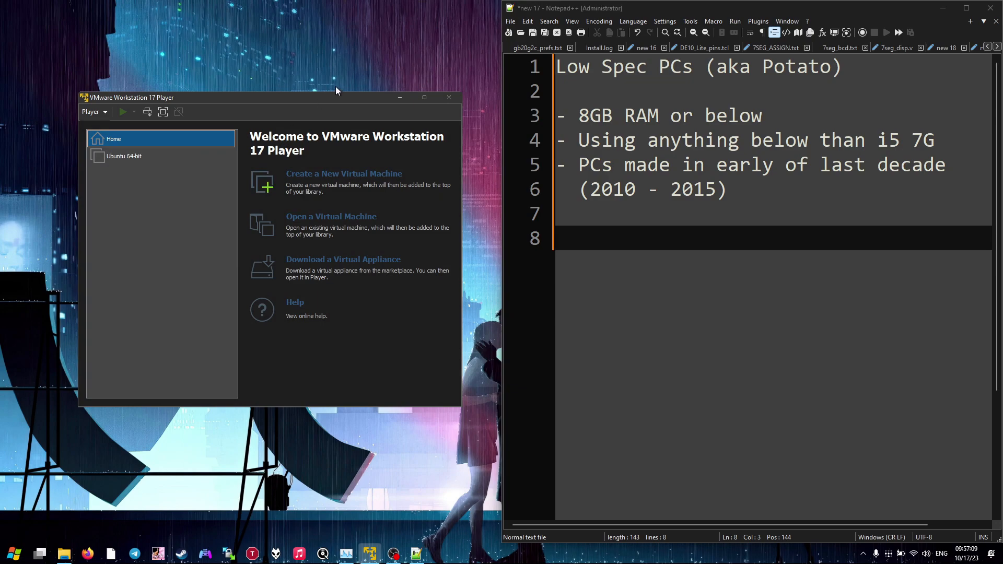
Step: Go through the low-spec PC criteria in the notes, covering RAM, processor generation and years of manufacture
{"action": "left_click", "coordinate": [578, 115]}
{"action": "mouse_move", "coordinate": [578, 114]}
{"action": "left_mouse_down"}
{"action": "mouse_move", "coordinate": [769, 112]}
{"action": "mouse_move", "coordinate": [601, 139]}
{"action": "mouse_move", "coordinate": [581, 127]}
{"action": "left_mouse_up"}
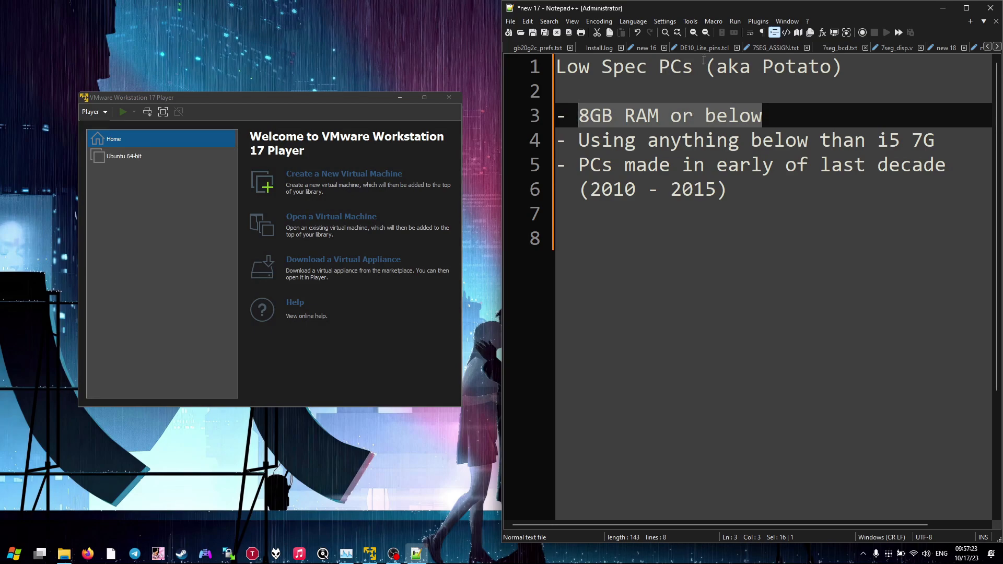
{"action": "left_click_drag", "start_coordinate": [776, 117], "coordinate": [579, 120]}
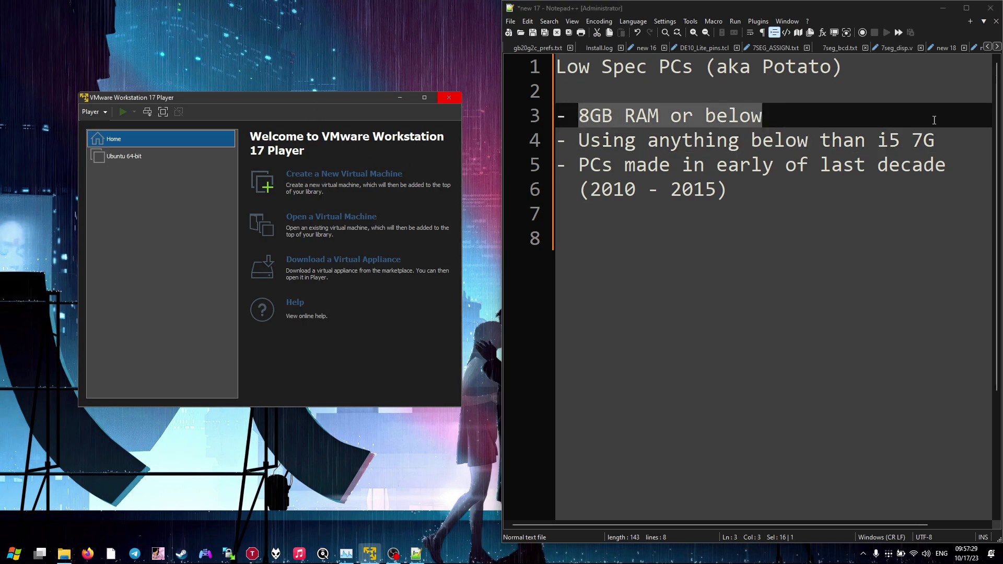
{"action": "left_click", "coordinate": [943, 142]}
{"action": "left_click_drag", "start_coordinate": [943, 142], "coordinate": [577, 146]}
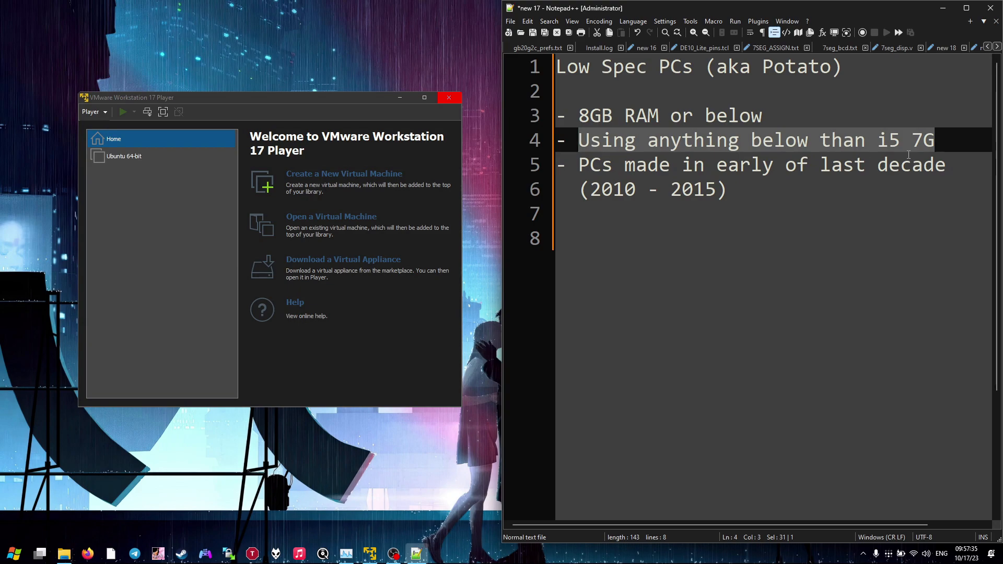
{"action": "left_click", "coordinate": [943, 138]}
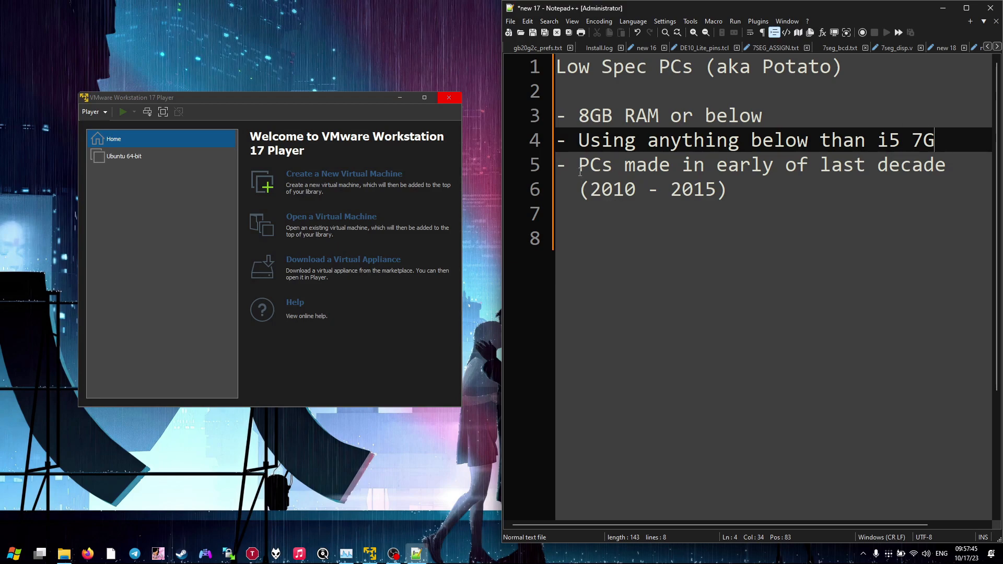
{"action": "left_click_drag", "start_coordinate": [582, 165], "coordinate": [947, 165]}
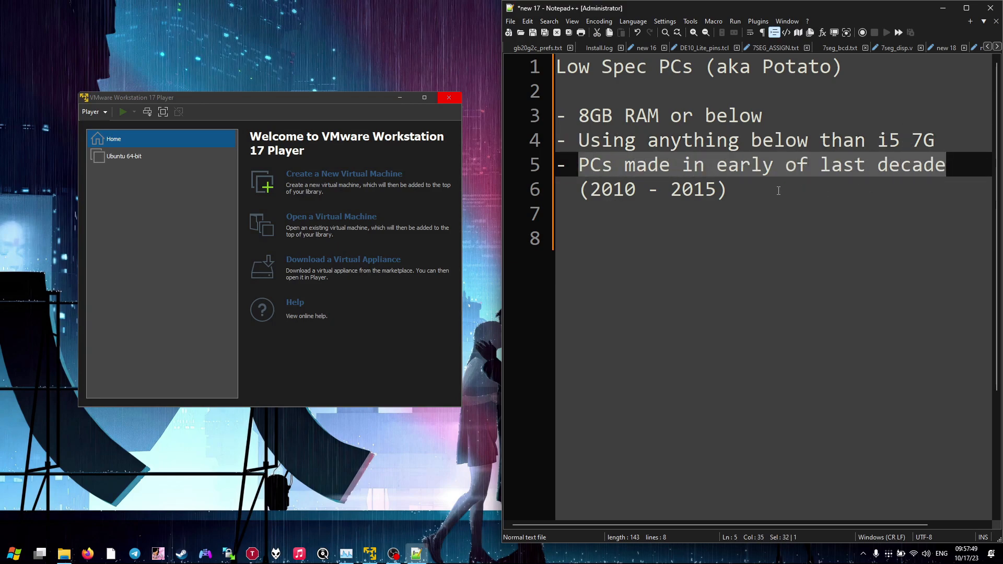
{"action": "left_click_drag", "start_coordinate": [624, 189], "coordinate": [709, 189]}
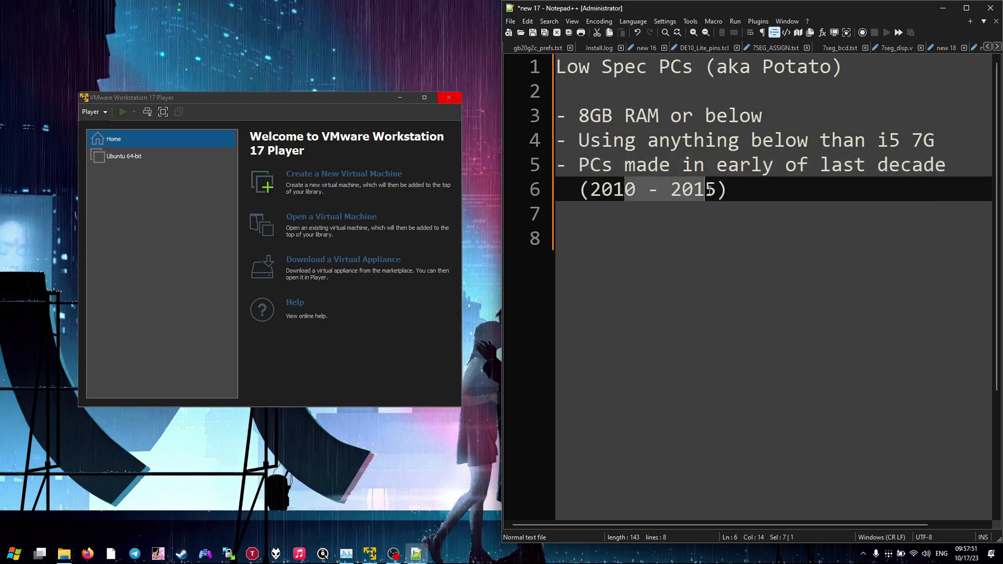
{"action": "key", "text": "Home"}
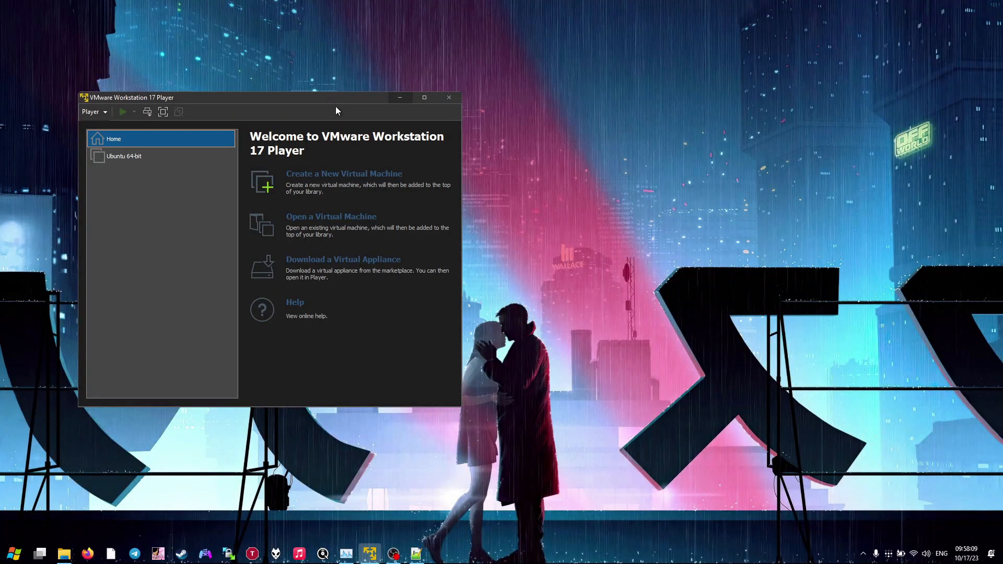
Step: Start a new virtual machine that installs from the disc image lubuntu-22.04.3-desktop-amd64.iso on drive D:
{"action": "left_click", "coordinate": [358, 175]}
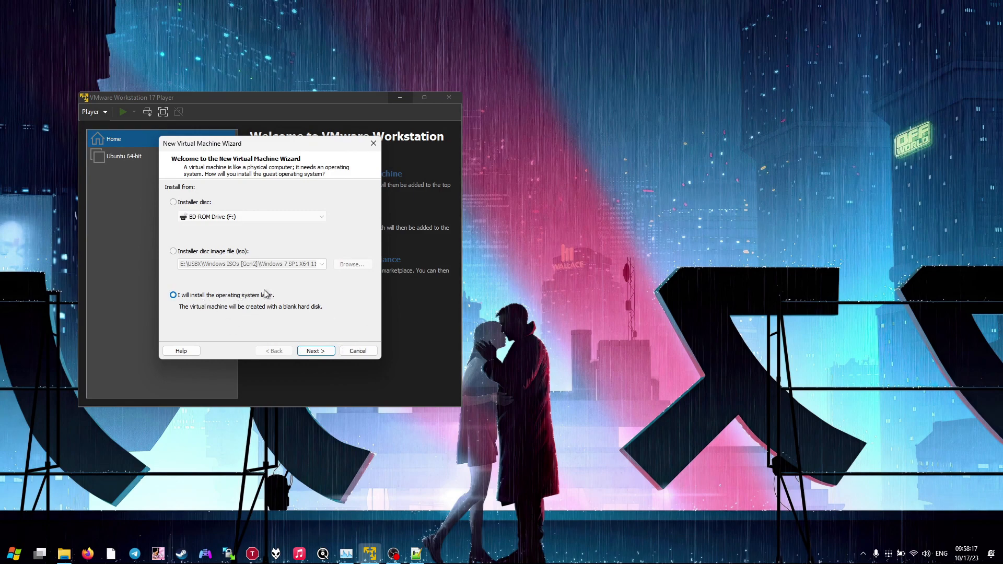
{"action": "left_click", "coordinate": [230, 252]}
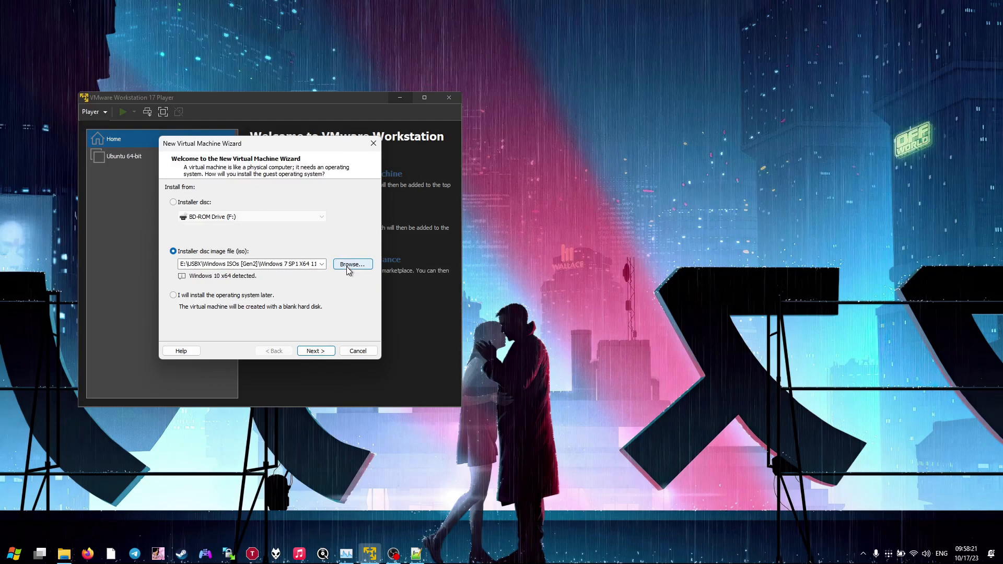
{"action": "left_click", "coordinate": [347, 268]}
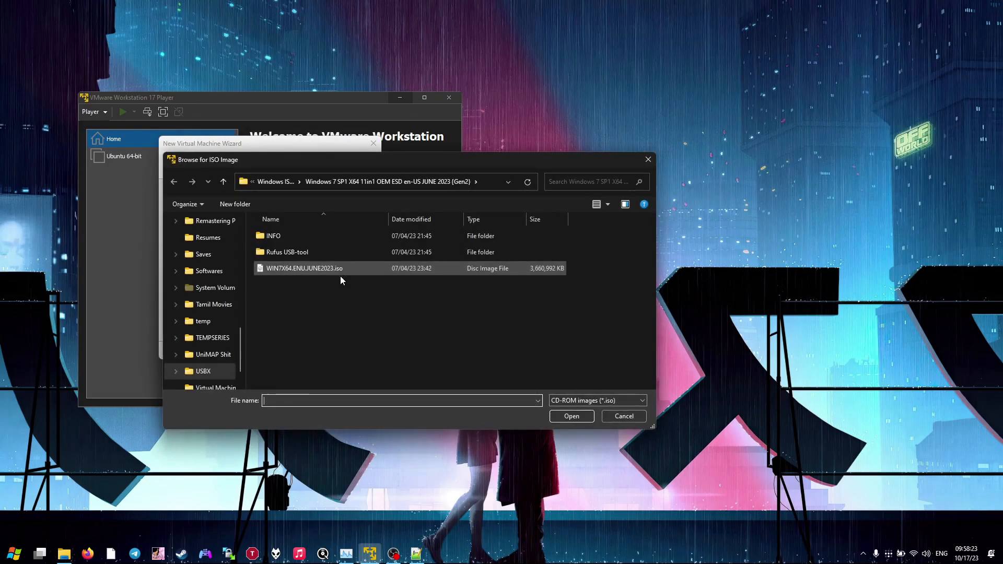
{"action": "left_click_drag", "start_coordinate": [322, 171], "coordinate": [480, 161]}
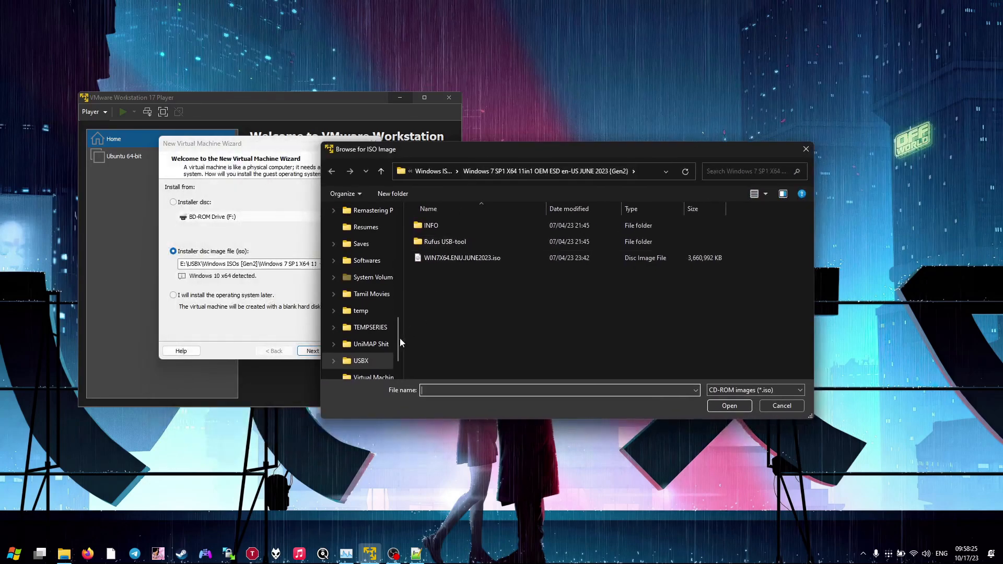
{"action": "scroll", "coordinate": [345, 324], "scroll_direction": "up", "scroll_amount": 5}
{"action": "scroll", "coordinate": [349, 312], "scroll_direction": "up", "scroll_amount": 2}
{"action": "left_click", "coordinate": [647, 174]}
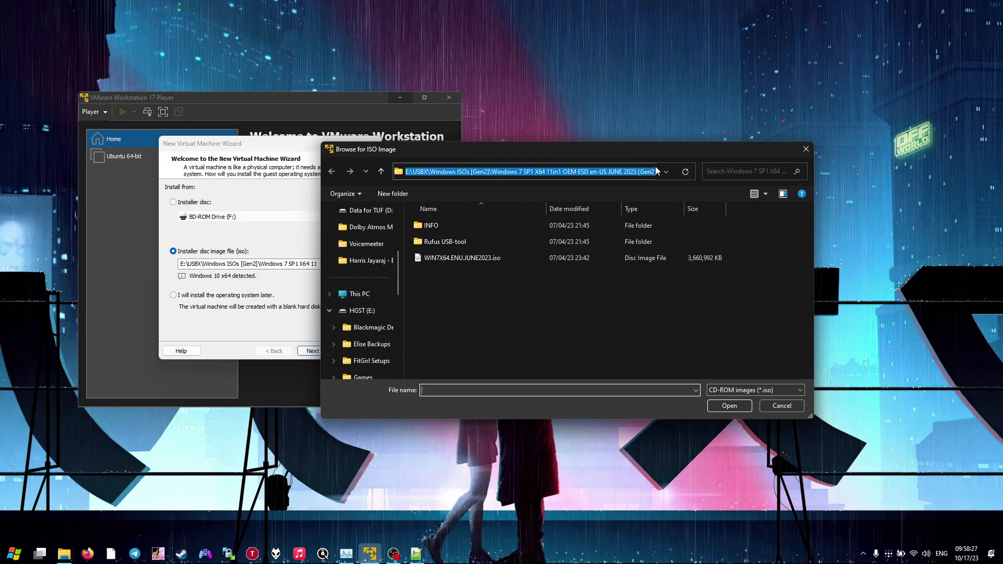
{"action": "type", "text": "D:\\"}
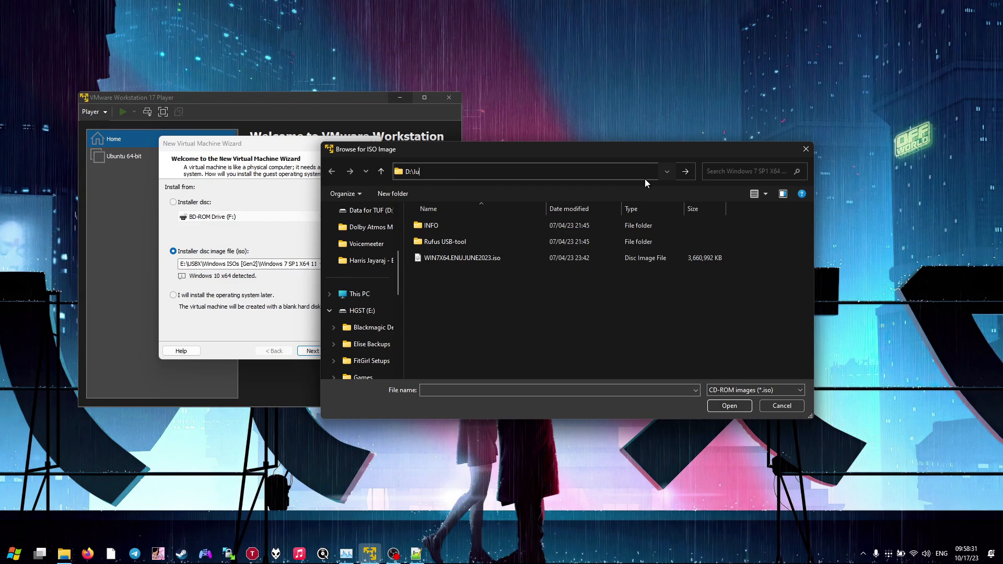
{"action": "key", "text": "Return"}
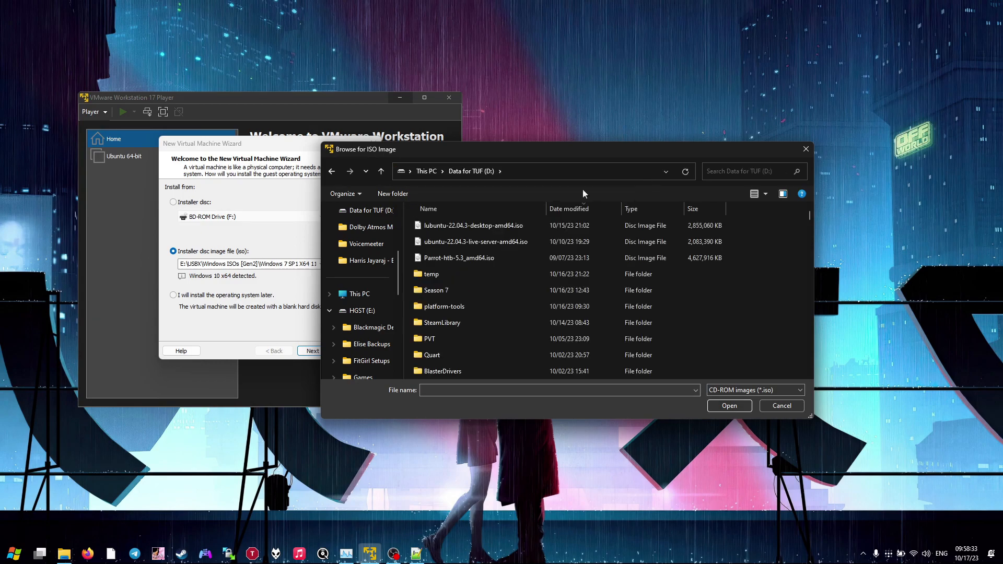
{"action": "double_click", "coordinate": [469, 225]}
{"action": "left_click_drag", "start_coordinate": [275, 147], "coordinate": [489, 158]}
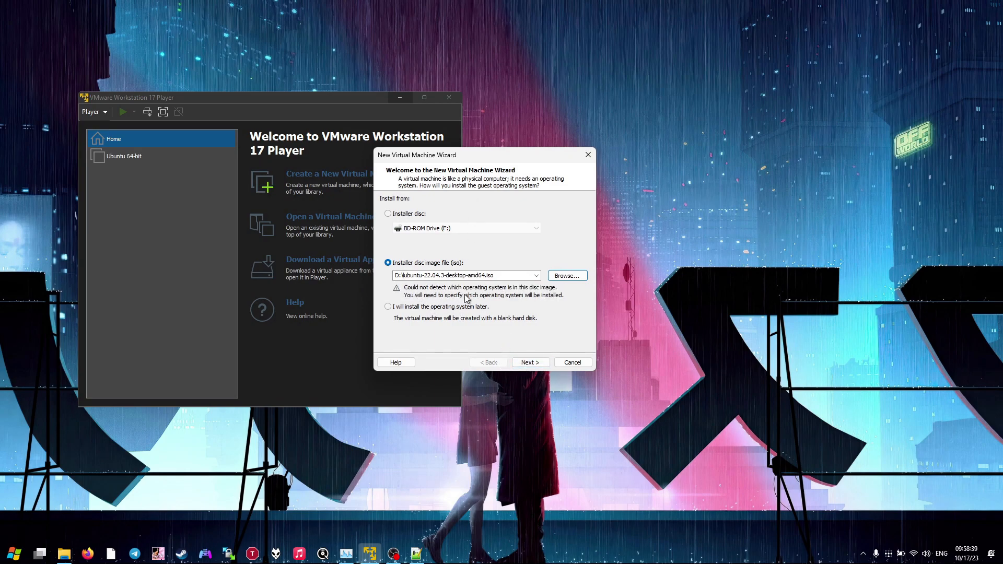
{"action": "left_click", "coordinate": [528, 362]}
Step: Set the guest operating system to Linux with the version Ubuntu 64-bit
{"action": "left_click", "coordinate": [395, 220]}
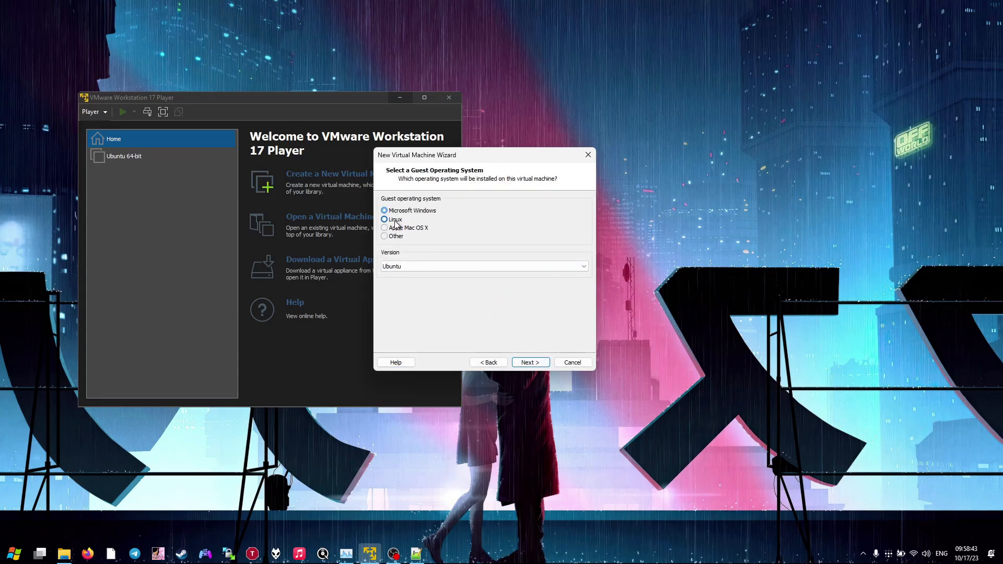
{"action": "left_click", "coordinate": [424, 267]}
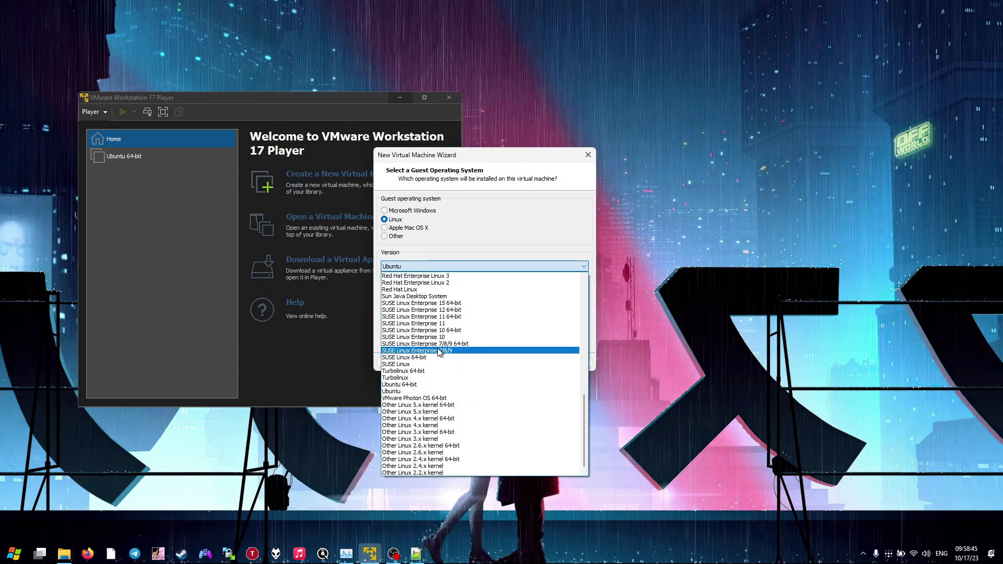
{"action": "scroll", "coordinate": [442, 375], "scroll_direction": "up", "scroll_amount": 10}
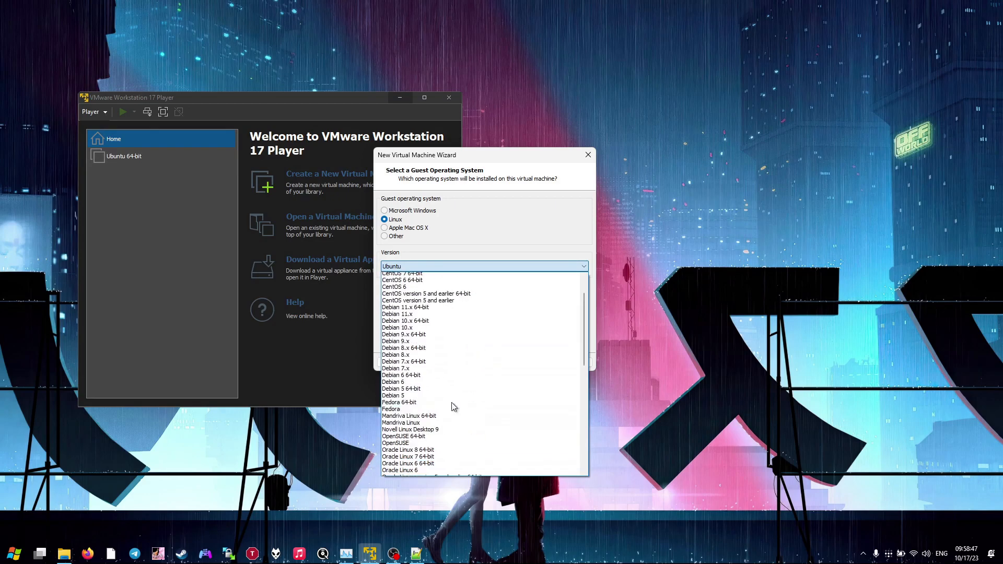
{"action": "scroll", "coordinate": [450, 381], "scroll_direction": "down", "scroll_amount": 15}
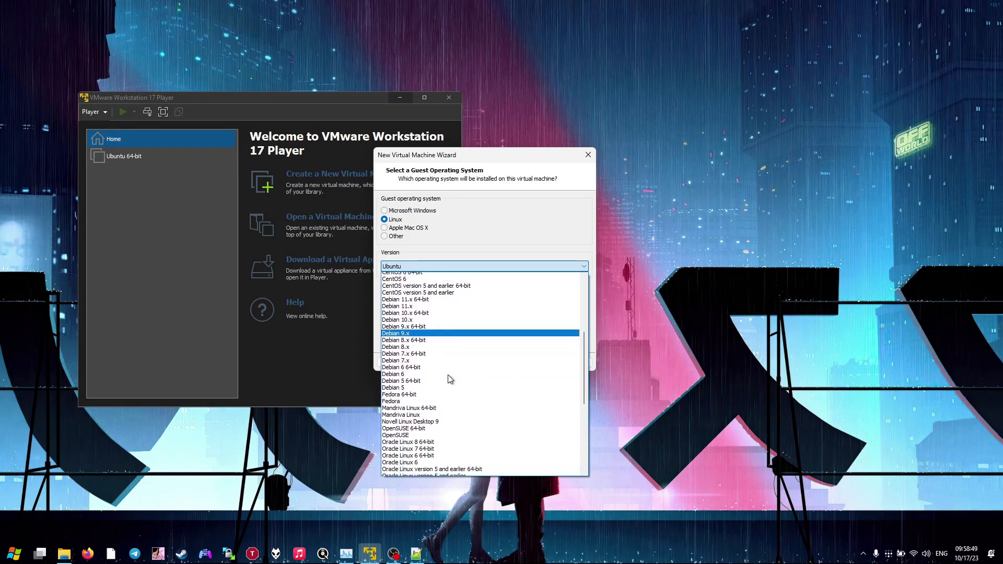
{"action": "scroll", "coordinate": [449, 408], "scroll_direction": "down", "scroll_amount": 1}
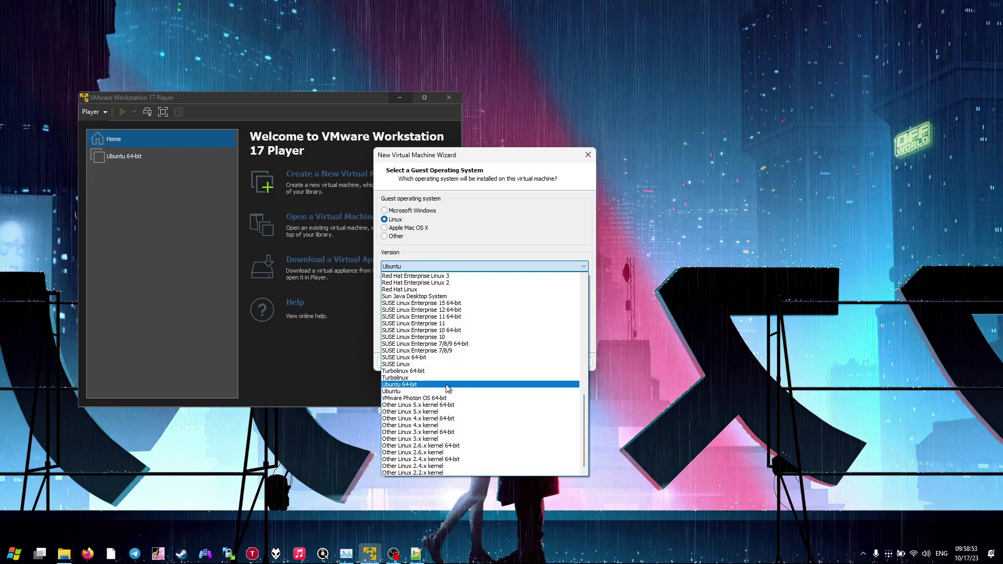
{"action": "left_click", "coordinate": [447, 385]}
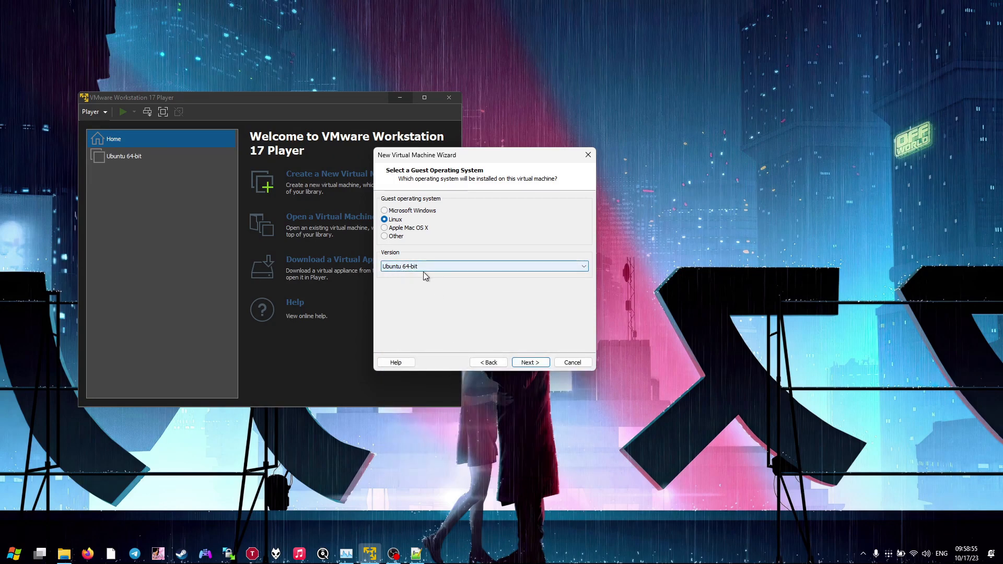
{"action": "left_click", "coordinate": [529, 362]}
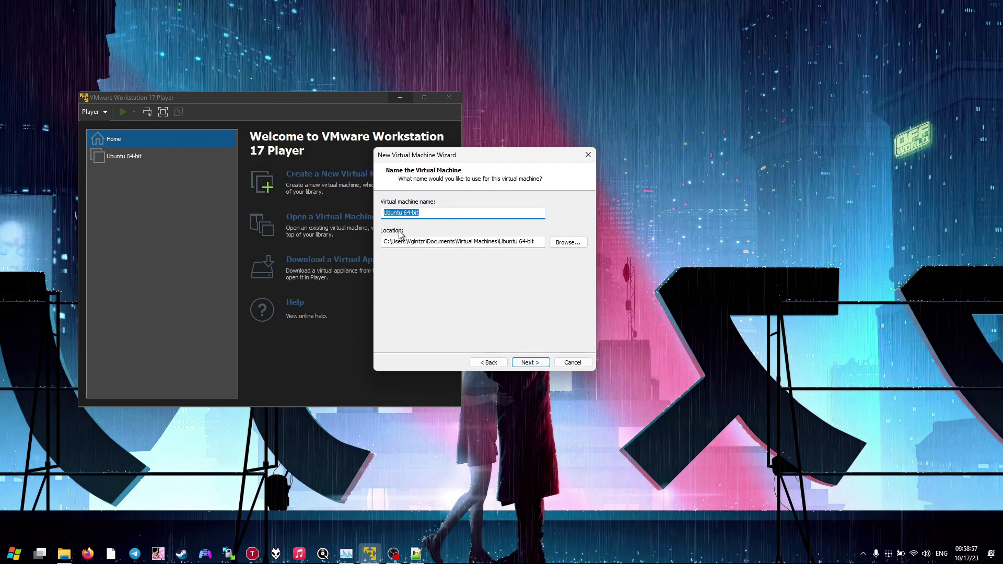
Step: Name the virtual machine Lubuntu 64-bit and change its storage location to drive E:
{"action": "left_click", "coordinate": [386, 213]}
{"action": "type", "text": "Lu"}
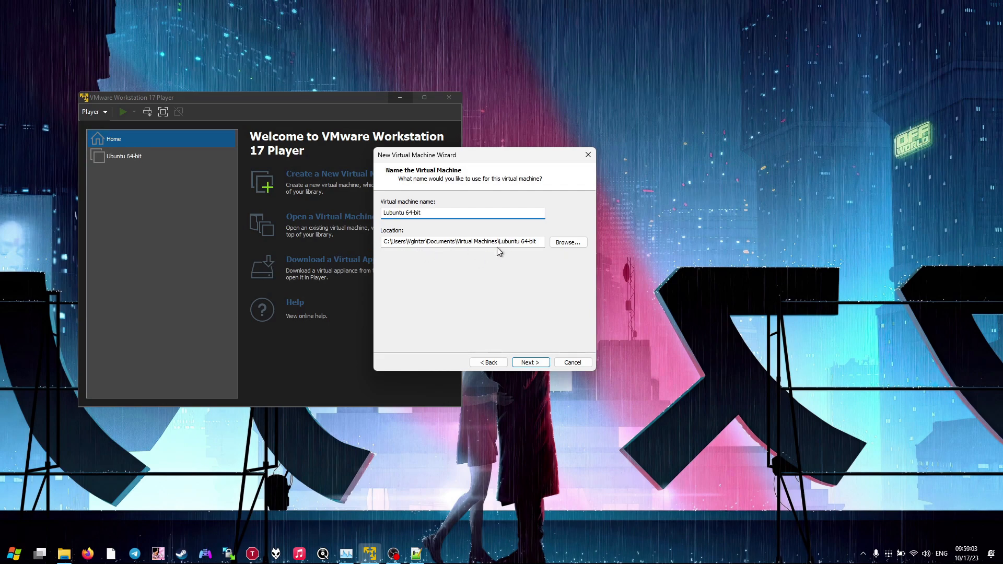
{"action": "left_click_drag", "start_coordinate": [499, 243], "coordinate": [382, 242]}
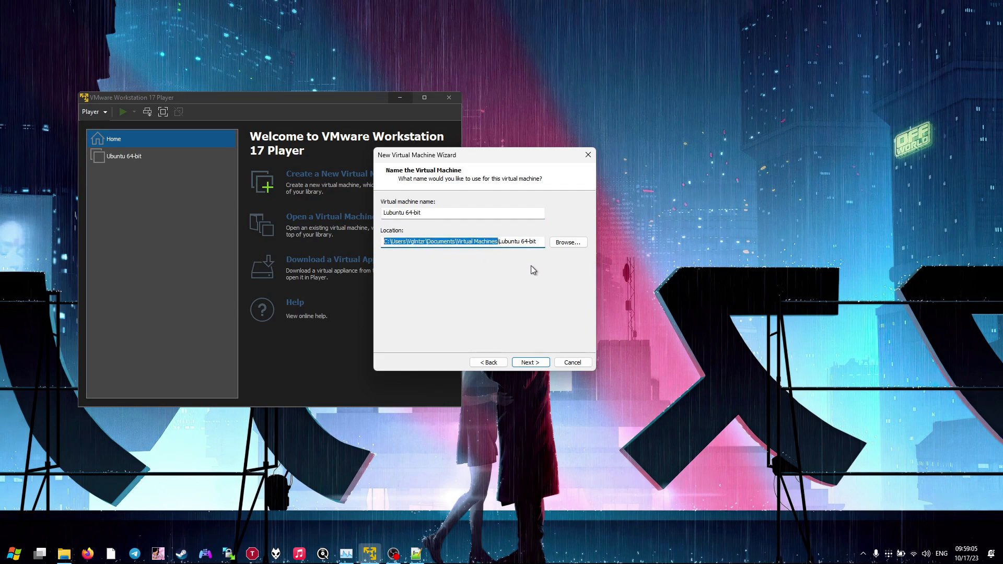
{"action": "type", "text": "e:"}
{"action": "key", "text": "BackSpace"}
{"action": "key", "text": "BackSpace"}
{"action": "type", "text": "E:"}
{"action": "key", "text": "Return"}
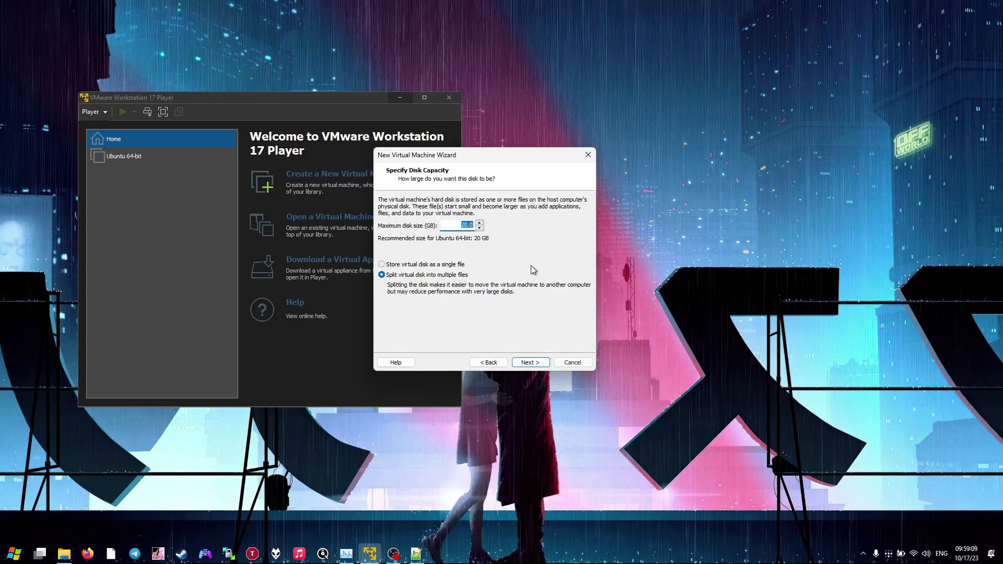
Step: Accept the 20 GB maximum disk size split into multiple files and finish creating the virtual machine
{"action": "left_click", "coordinate": [537, 366]}
{"action": "left_click", "coordinate": [531, 362]}
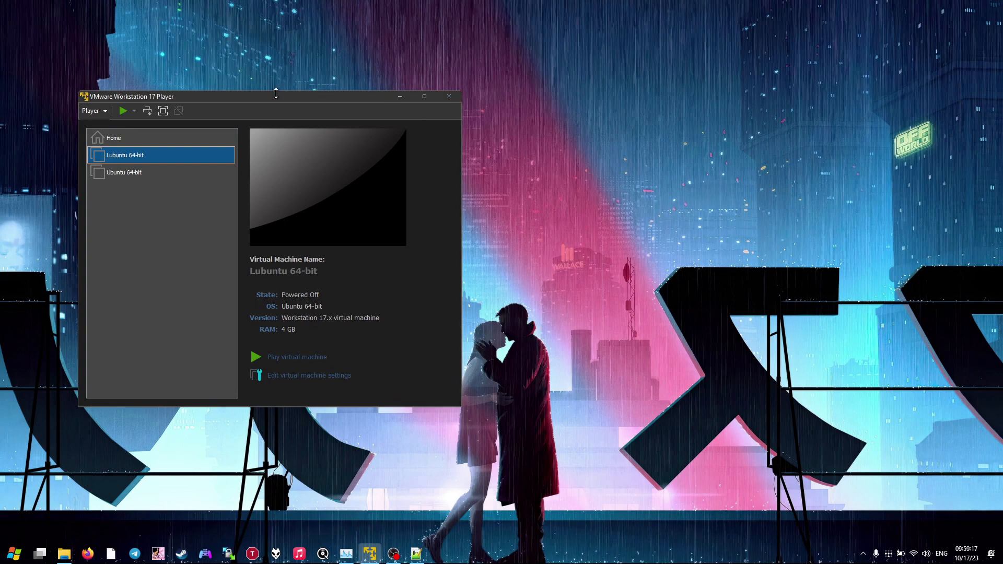
{"action": "left_click_drag", "start_coordinate": [273, 101], "coordinate": [454, 98]}
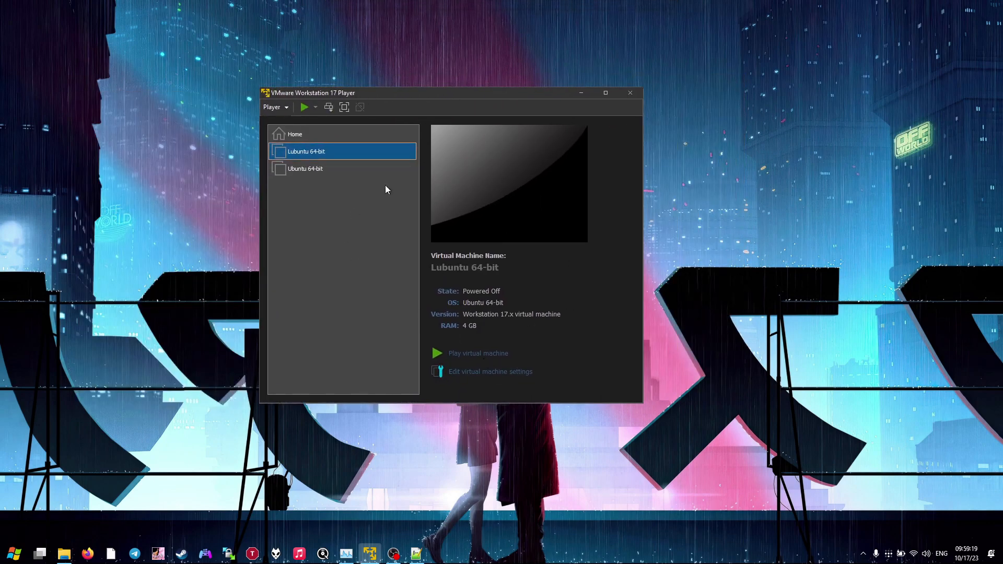
Step: Power on the Lubuntu 64-bit virtual machine and boot the Try or Install Lubuntu entry to the live desktop
{"action": "left_click", "coordinate": [478, 354]}
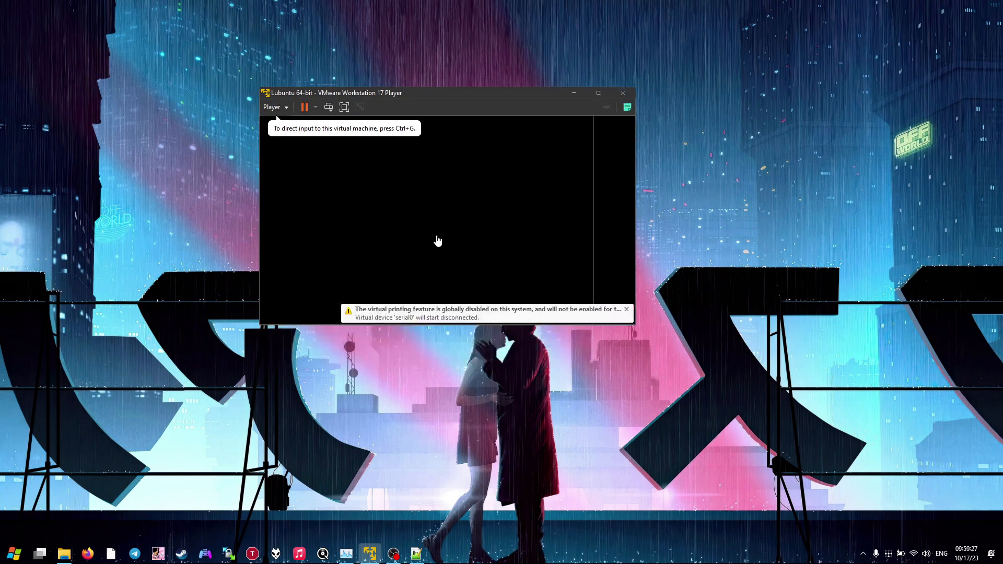
{"action": "left_click", "coordinate": [458, 213]}
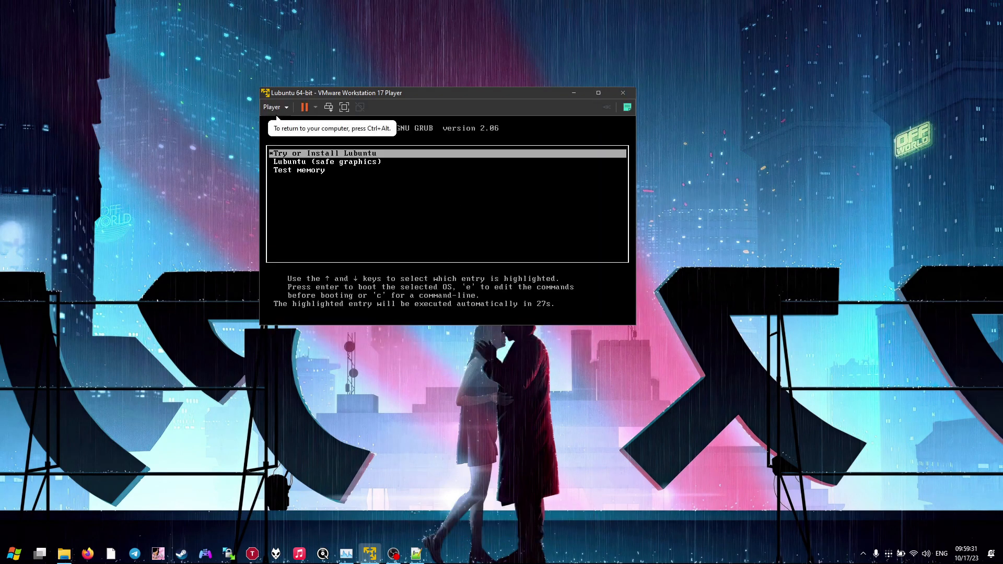
{"action": "key", "text": "Return"}
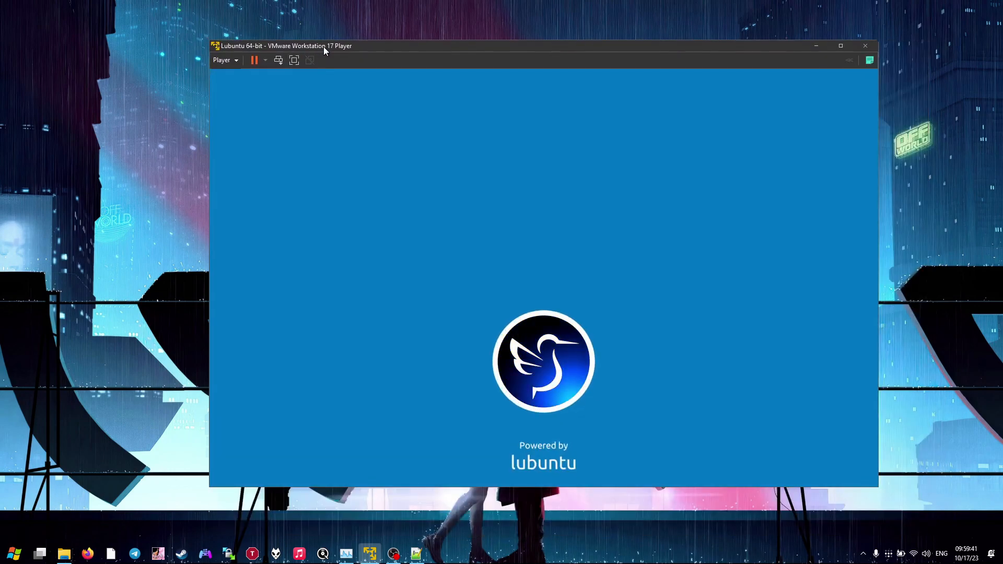
{"action": "left_click_drag", "start_coordinate": [324, 46], "coordinate": [288, 30]}
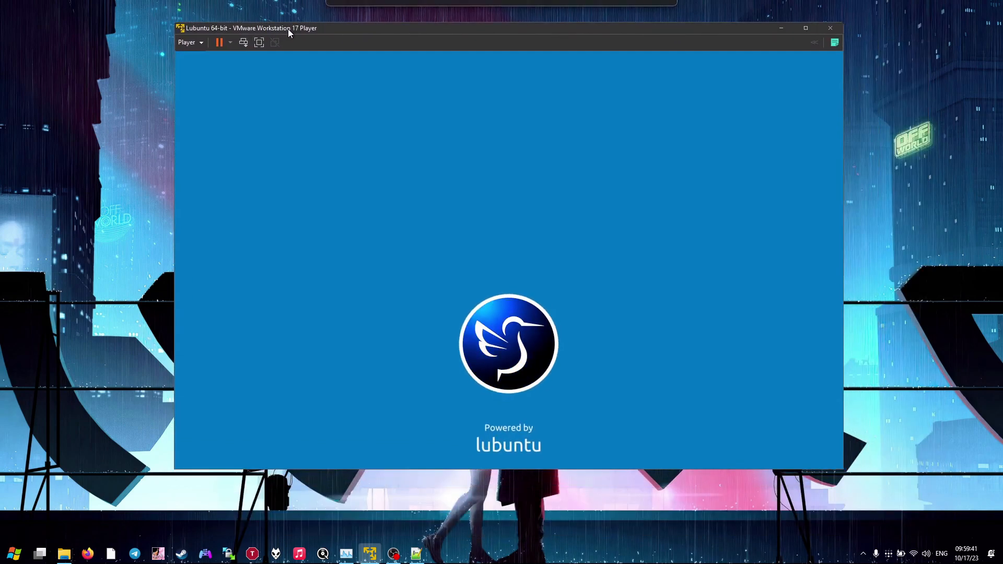
{"action": "left_click_drag", "start_coordinate": [845, 470], "coordinate": [855, 500]}
{"action": "left_click", "coordinate": [576, 313]}
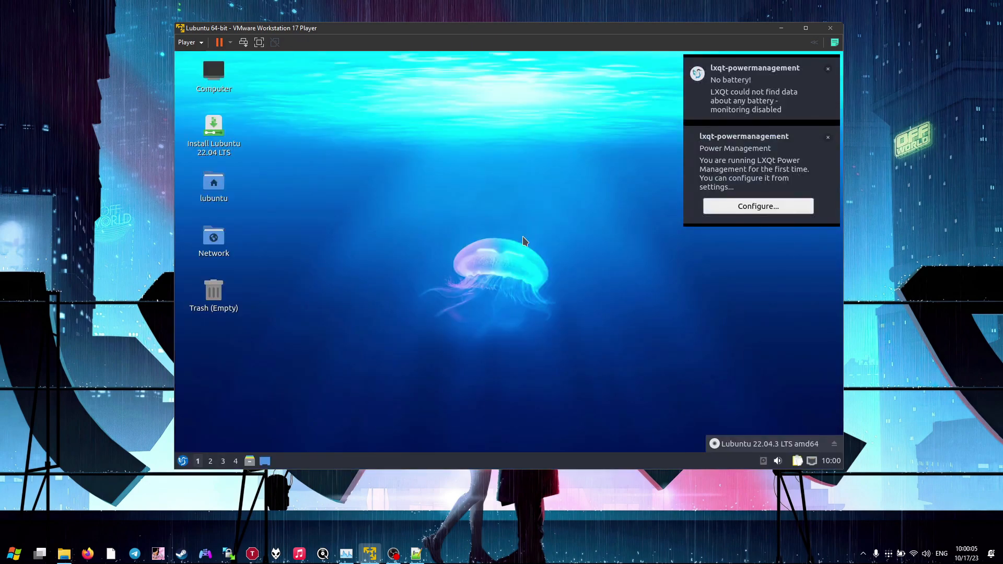
Step: Dismiss both power management notifications on the live desktop
{"action": "left_click", "coordinate": [828, 69]}
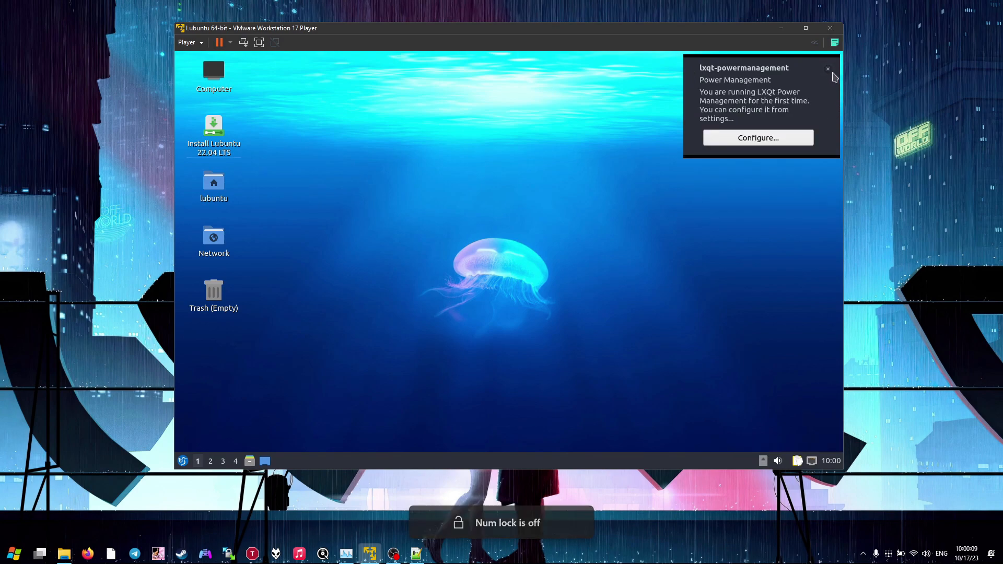
{"action": "left_click", "coordinate": [829, 70]}
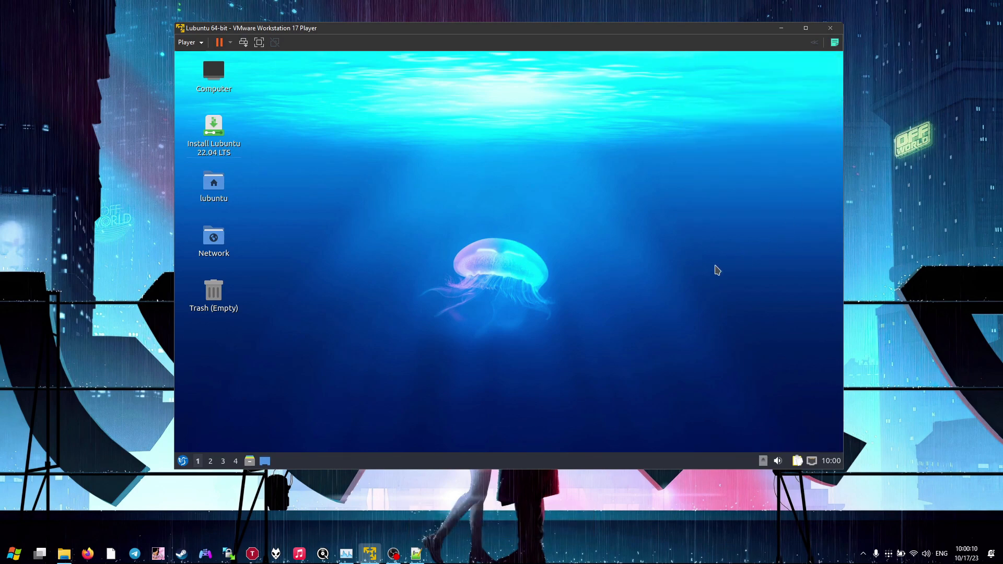
{"action": "left_click", "coordinate": [183, 461]}
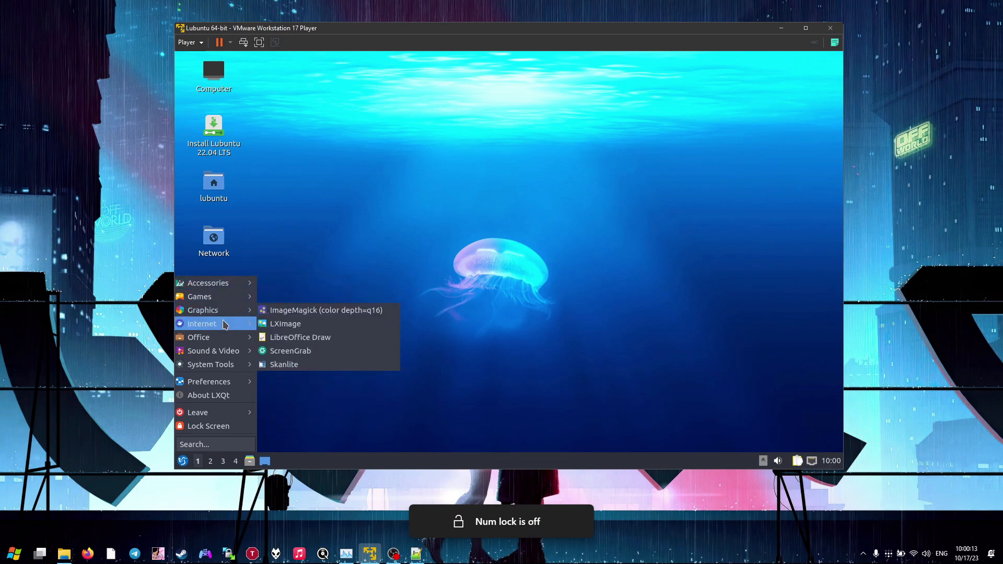
{"action": "left_click", "coordinate": [329, 273]}
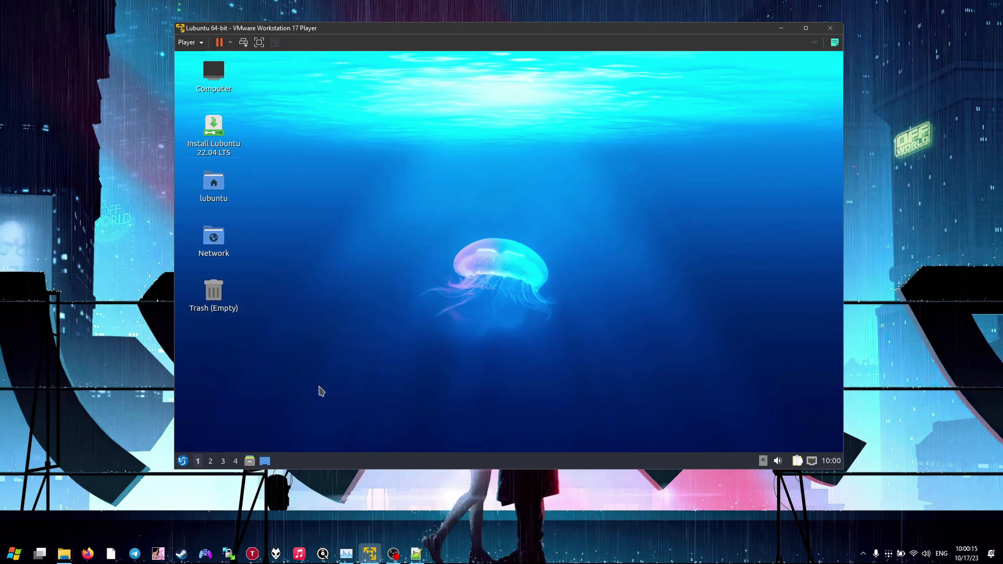
{"action": "key", "text": "Num_Lock"}
{"action": "left_click", "coordinate": [182, 461]}
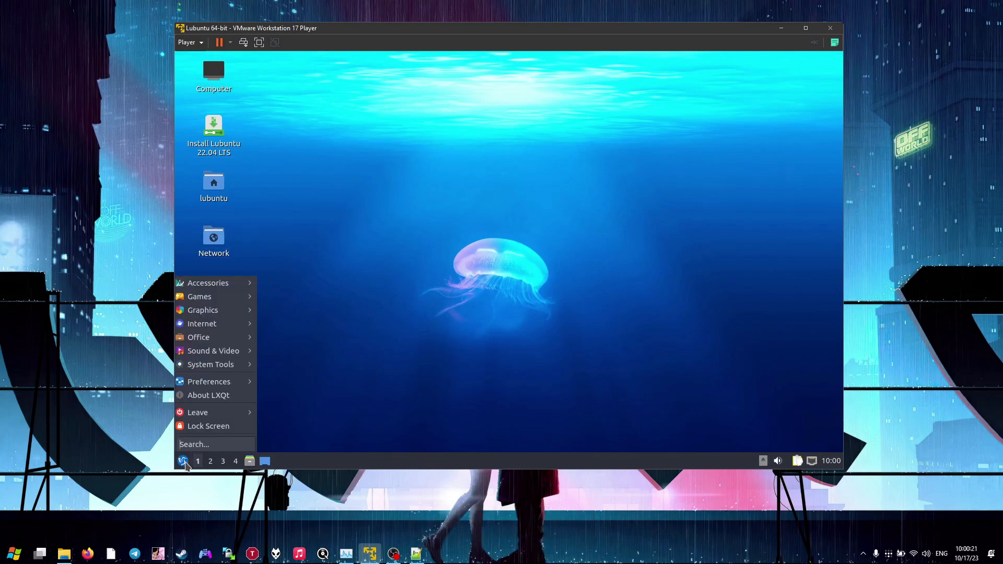
{"action": "left_click", "coordinate": [369, 351]}
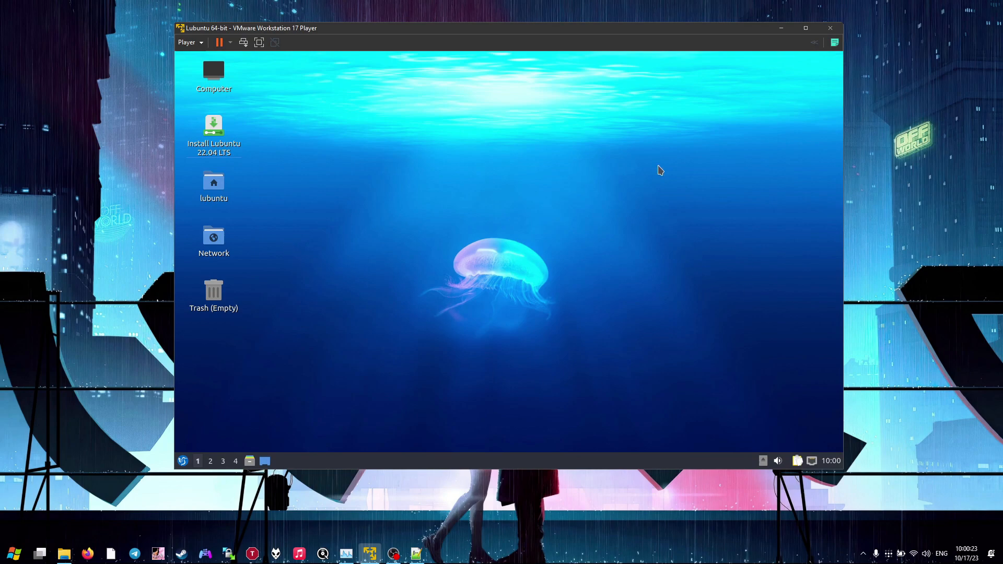
Step: Launch the Lubuntu 22.04 LTS installer and continue with American English as the language
{"action": "left_click", "coordinate": [230, 157]}
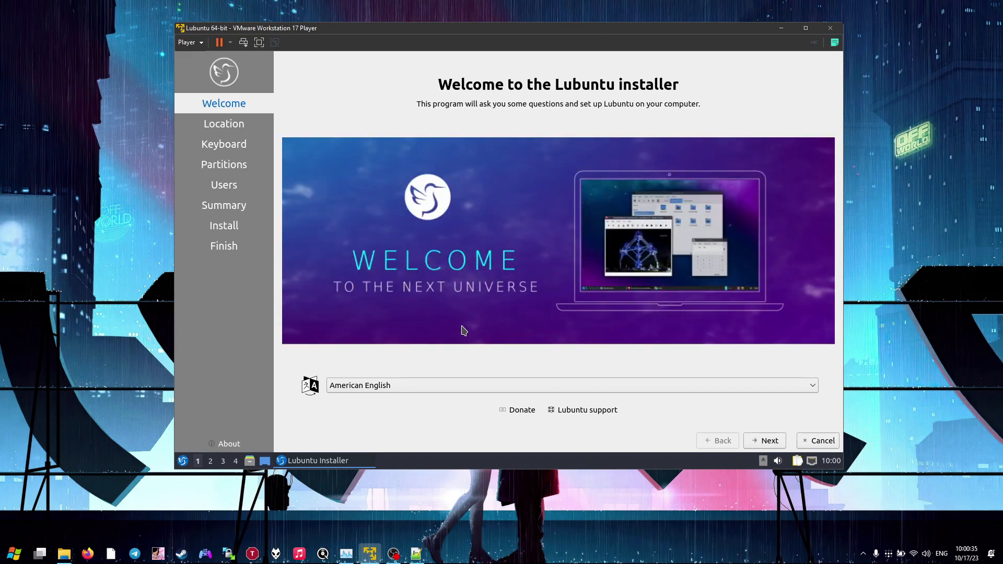
{"action": "left_click", "coordinate": [768, 443]}
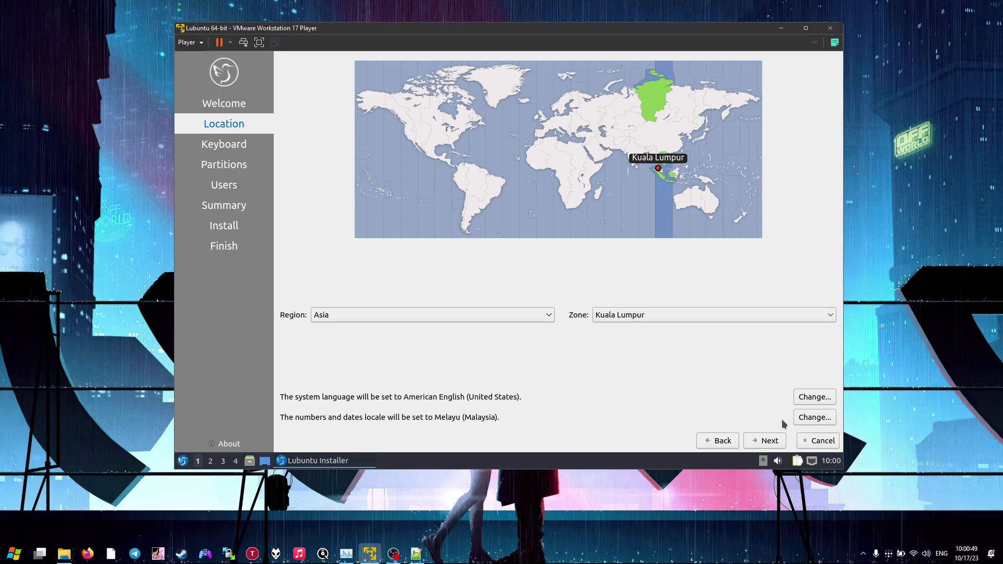
Step: Set the numbers and dates locale to en_US.UTF-8 and accept the location settings with the Kuala Lumpur time zone
{"action": "left_click", "coordinate": [796, 417]}
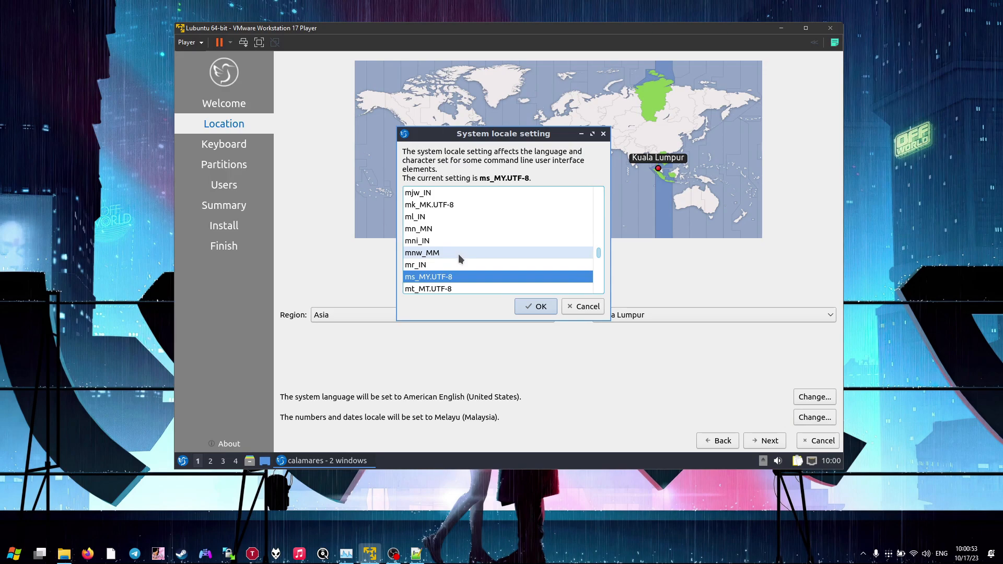
{"action": "scroll", "coordinate": [458, 254], "scroll_direction": "up", "scroll_amount": 12}
{"action": "scroll", "coordinate": [458, 253], "scroll_direction": "up", "scroll_amount": 20}
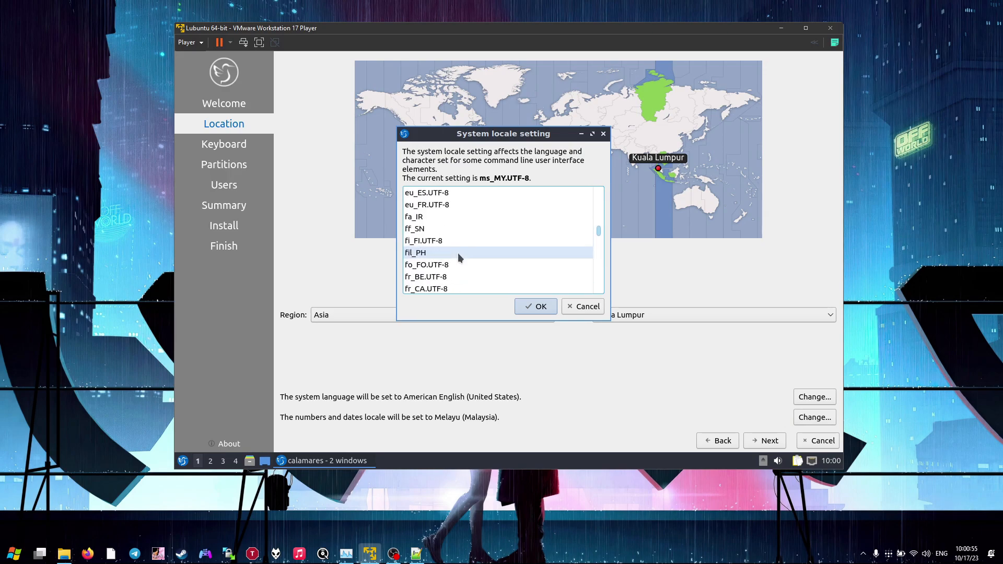
{"action": "scroll", "coordinate": [458, 253], "scroll_direction": "up", "scroll_amount": 4}
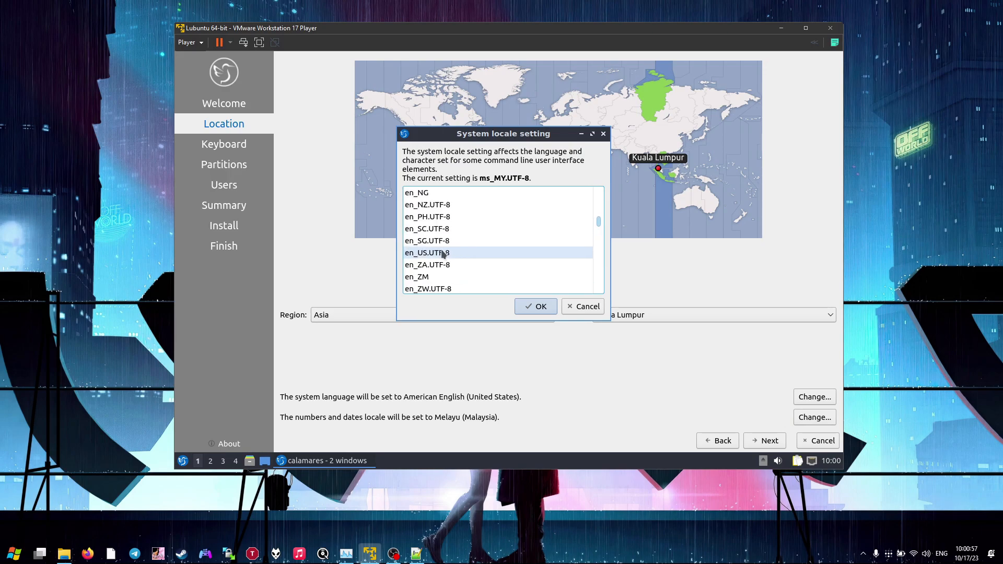
{"action": "scroll", "coordinate": [433, 239], "scroll_direction": "down", "scroll_amount": 1}
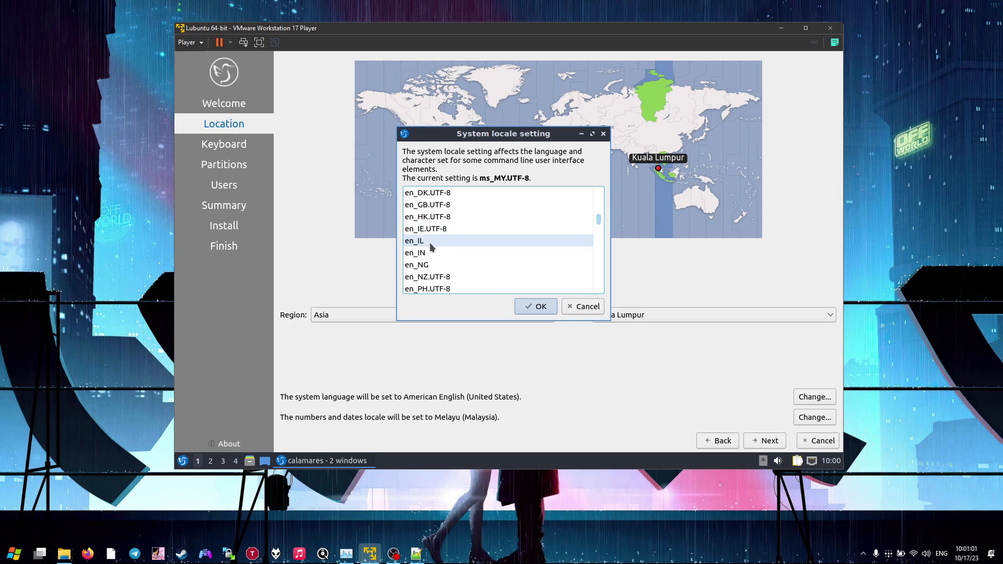
{"action": "scroll", "coordinate": [436, 270], "scroll_direction": "down", "scroll_amount": 2}
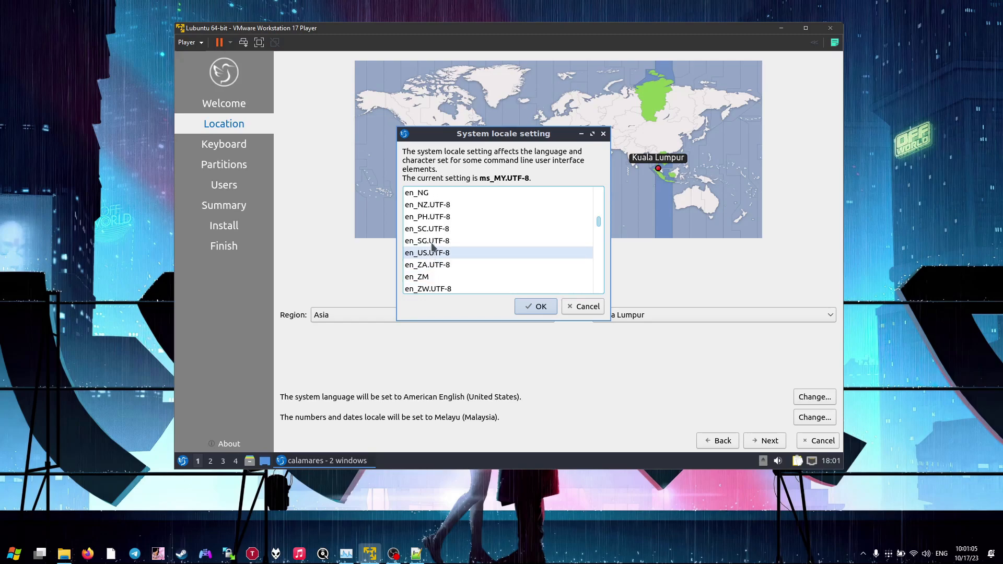
{"action": "left_click", "coordinate": [434, 241]}
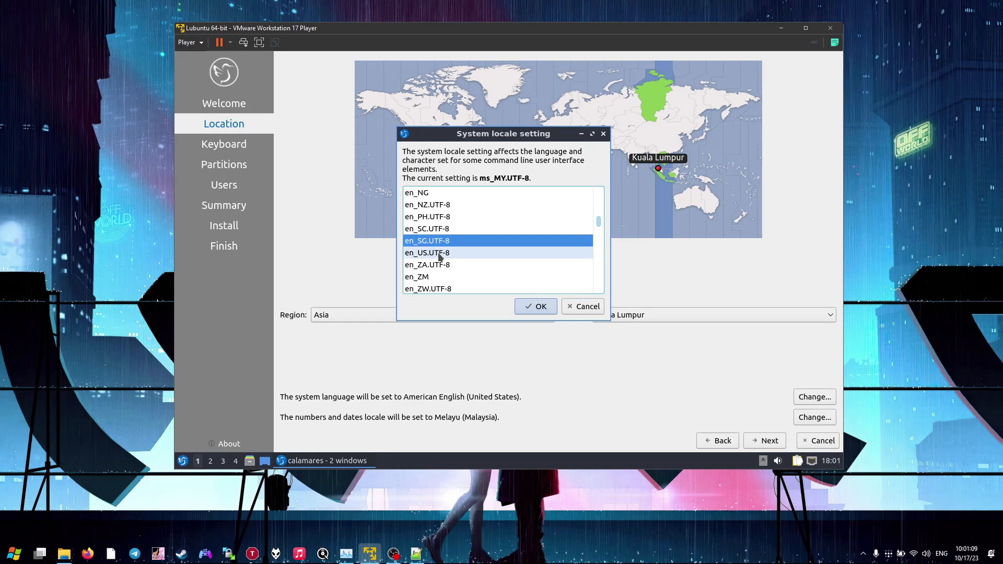
{"action": "left_click_drag", "start_coordinate": [598, 221], "coordinate": [595, 226]}
{"action": "scroll", "coordinate": [496, 238], "scroll_direction": "up", "scroll_amount": 8}
{"action": "left_click", "coordinate": [473, 230]}
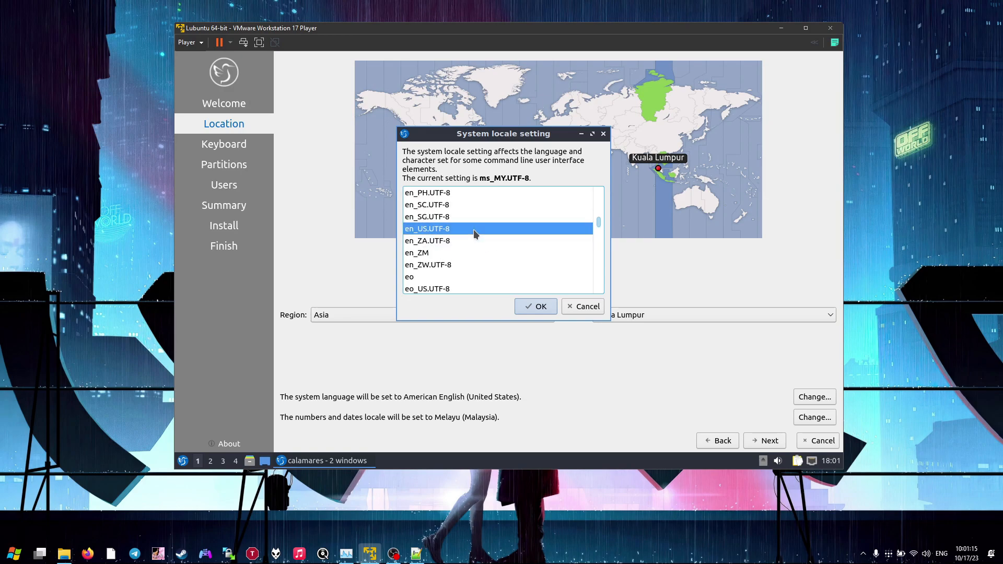
{"action": "left_click", "coordinate": [552, 308]}
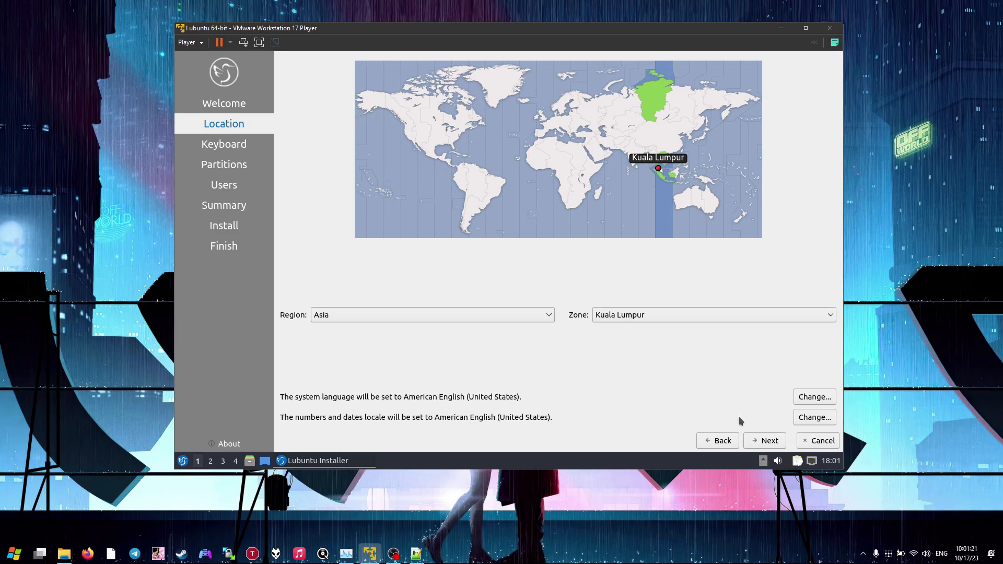
{"action": "left_click", "coordinate": [757, 445]}
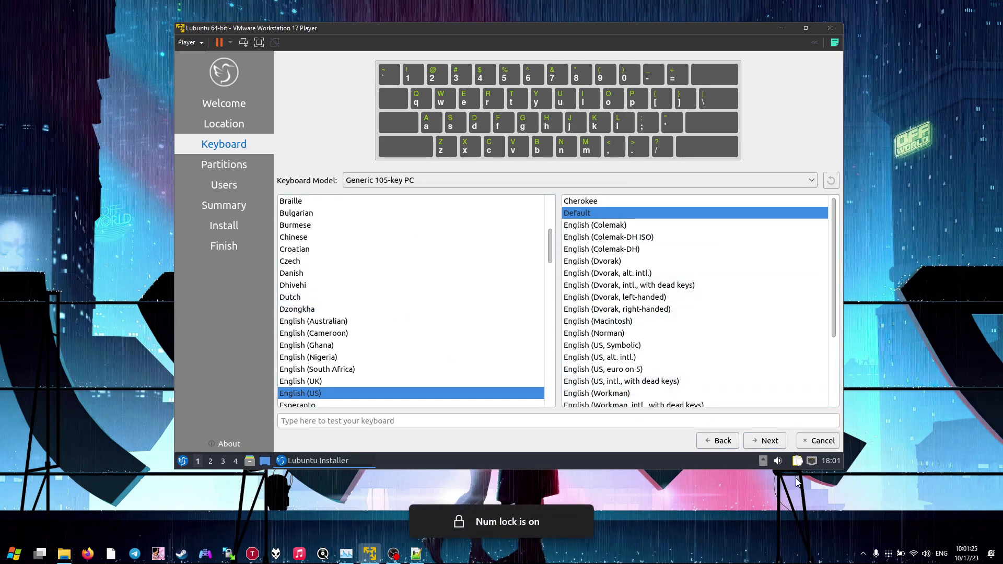
Step: Accept the default English (US) keyboard layout and choose Erase disk as the partitioning method
{"action": "left_click", "coordinate": [768, 442]}
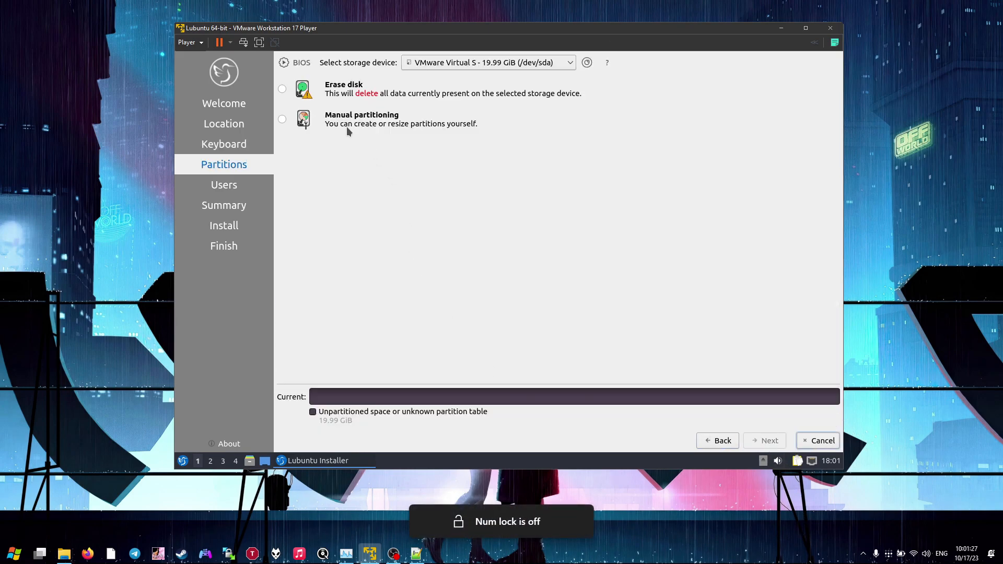
{"action": "left_click", "coordinate": [285, 91]}
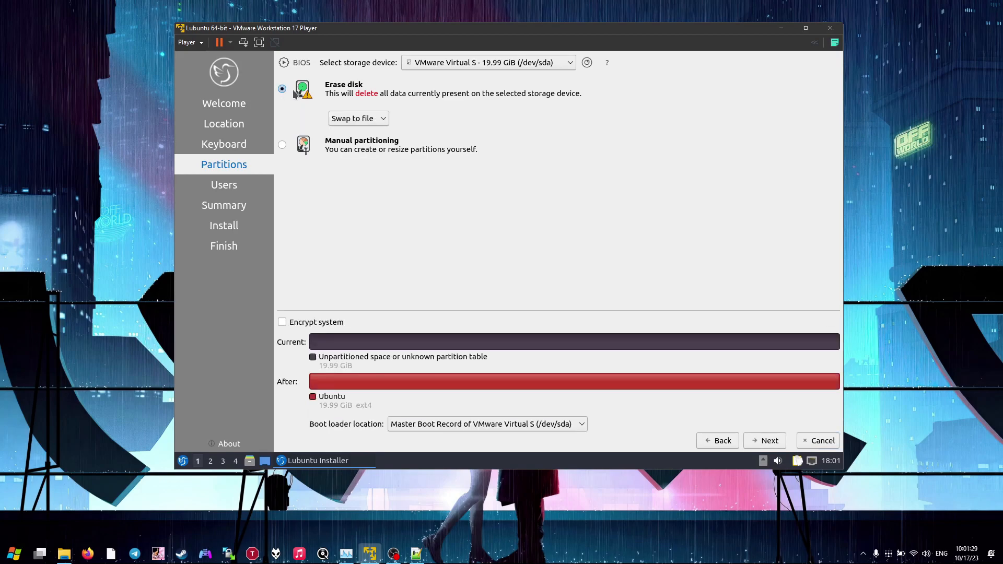
{"action": "left_click", "coordinate": [351, 119]}
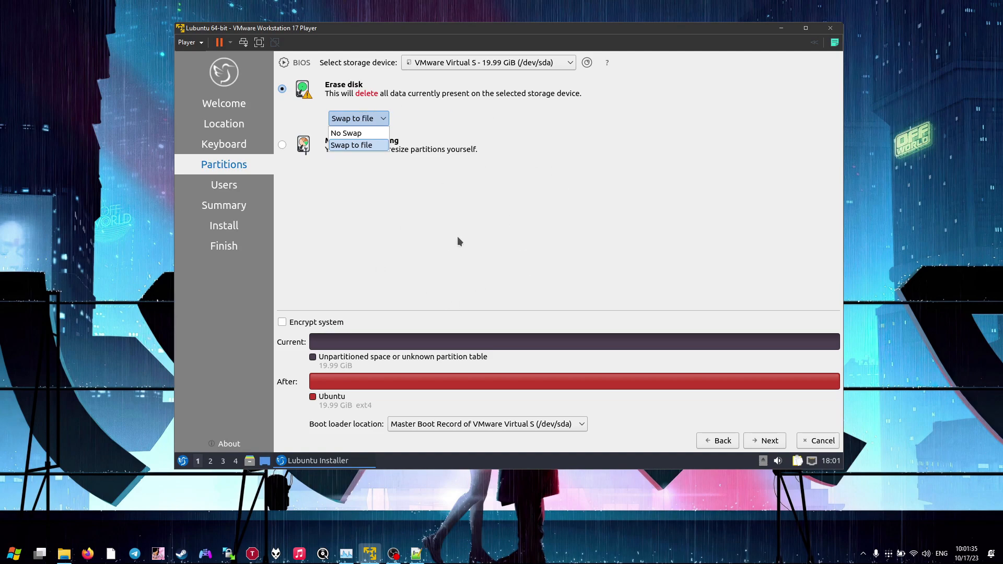
{"action": "left_click", "coordinate": [378, 145]}
{"action": "left_click", "coordinate": [360, 119]}
{"action": "left_click", "coordinate": [357, 131]}
{"action": "left_click", "coordinate": [360, 123]}
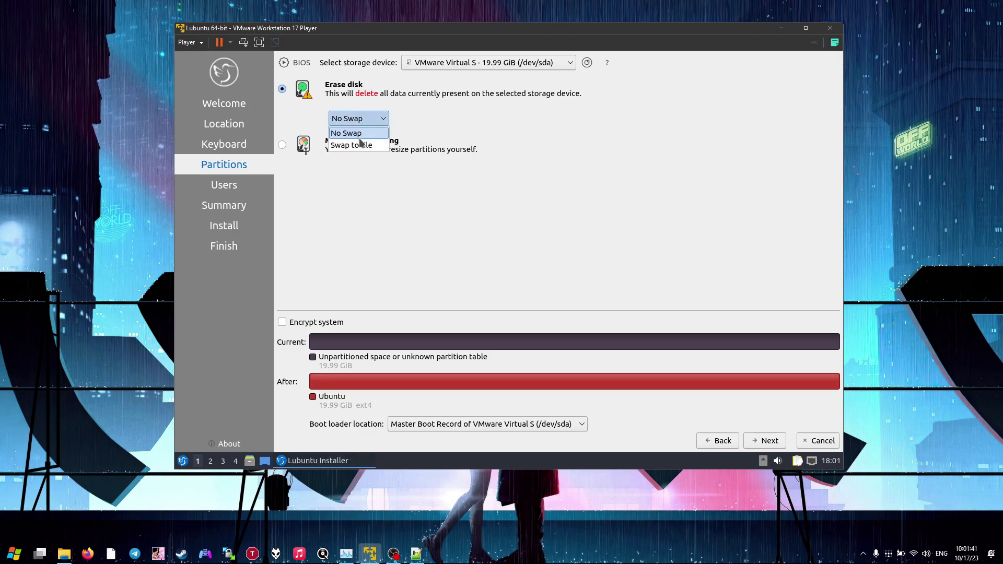
{"action": "left_click", "coordinate": [357, 134]}
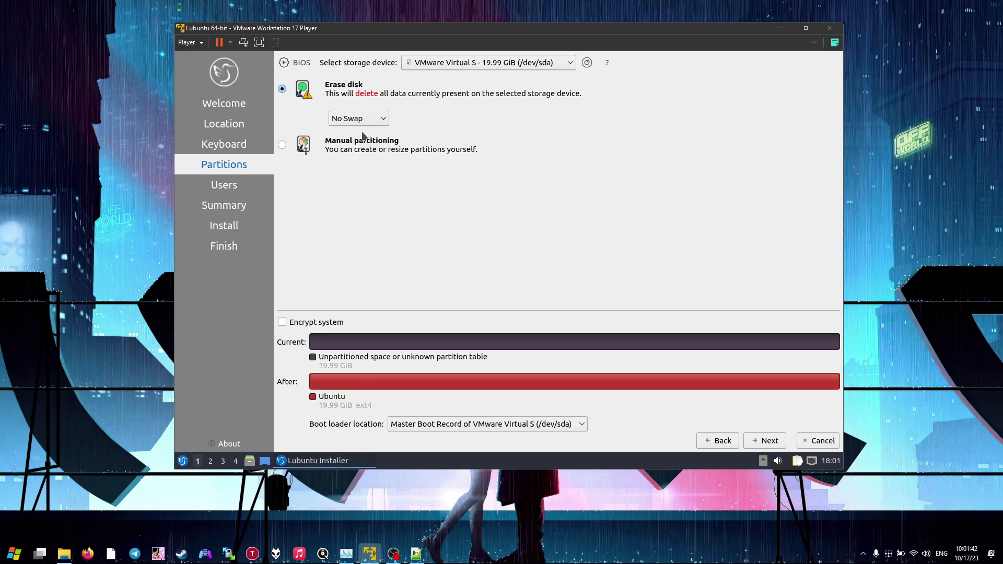
{"action": "left_click", "coordinate": [345, 124]}
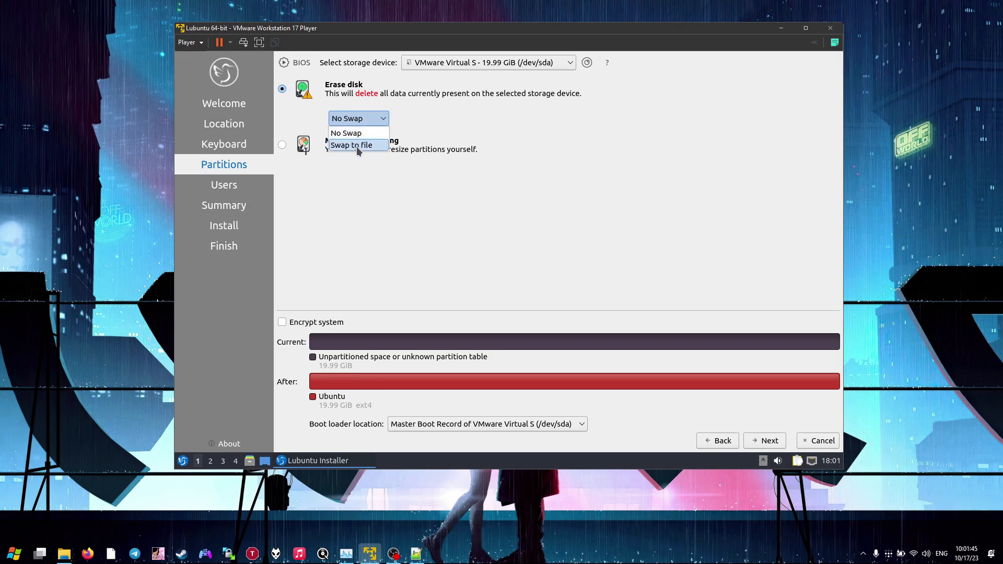
{"action": "left_click", "coordinate": [355, 146]}
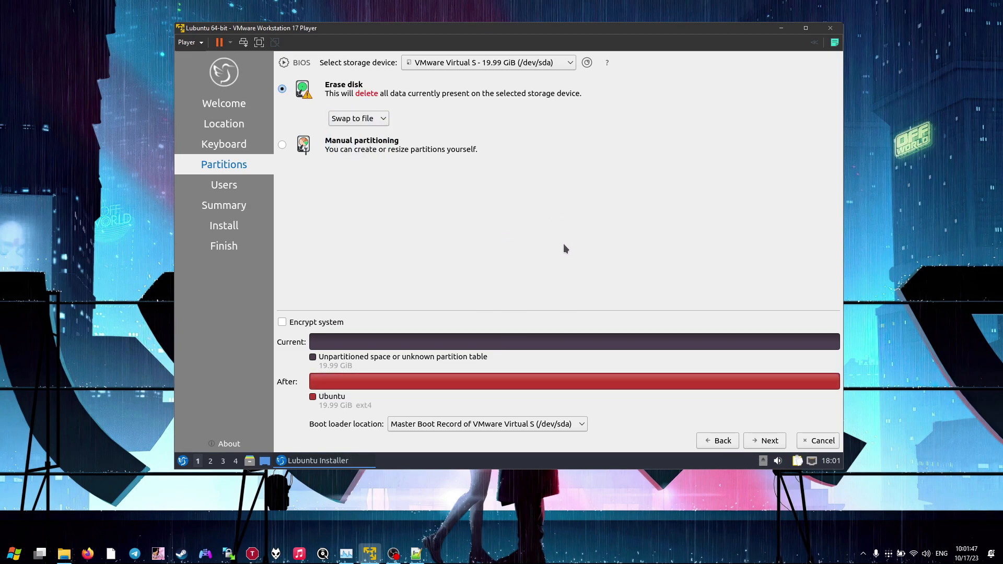
Step: Proceed to the user account setup, enter the user's full name and set the computer name to vmware
{"action": "left_click", "coordinate": [768, 442]}
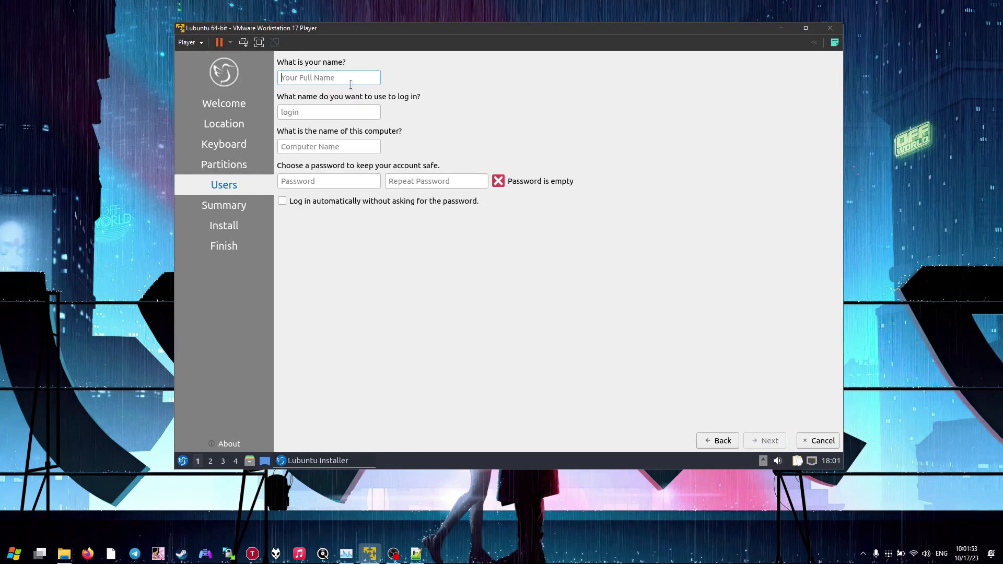
{"action": "type", "text": "Na"}
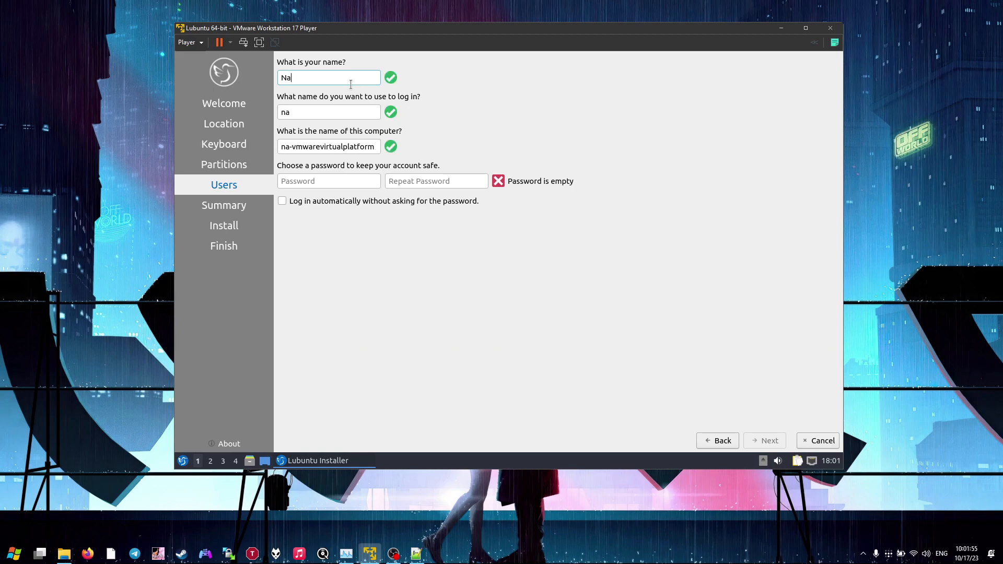
{"action": "type", "text": "vindren"}
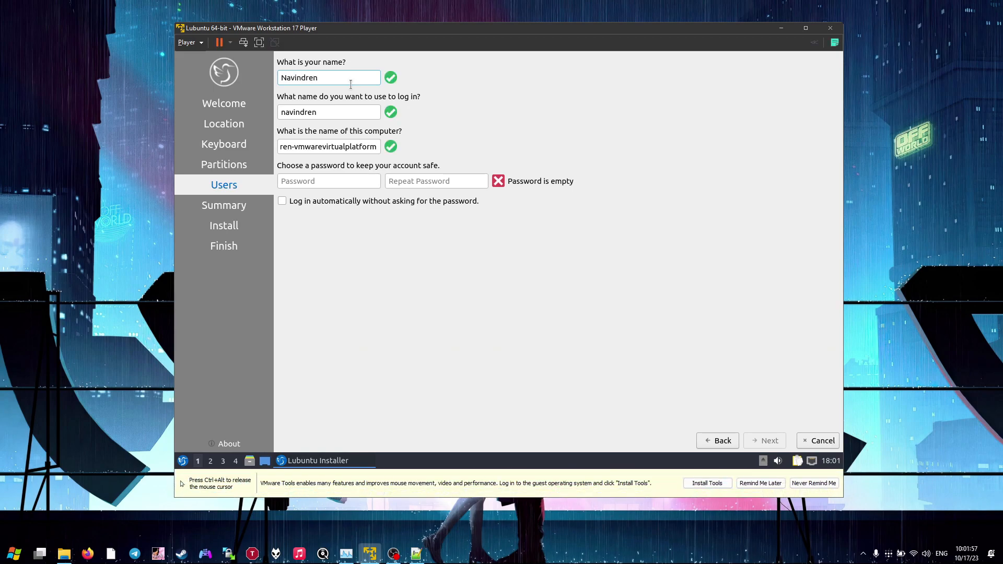
{"action": "triple_click", "coordinate": [300, 148]}
{"action": "key", "text": "BackSpace"}
{"action": "type", "text": "vme"}
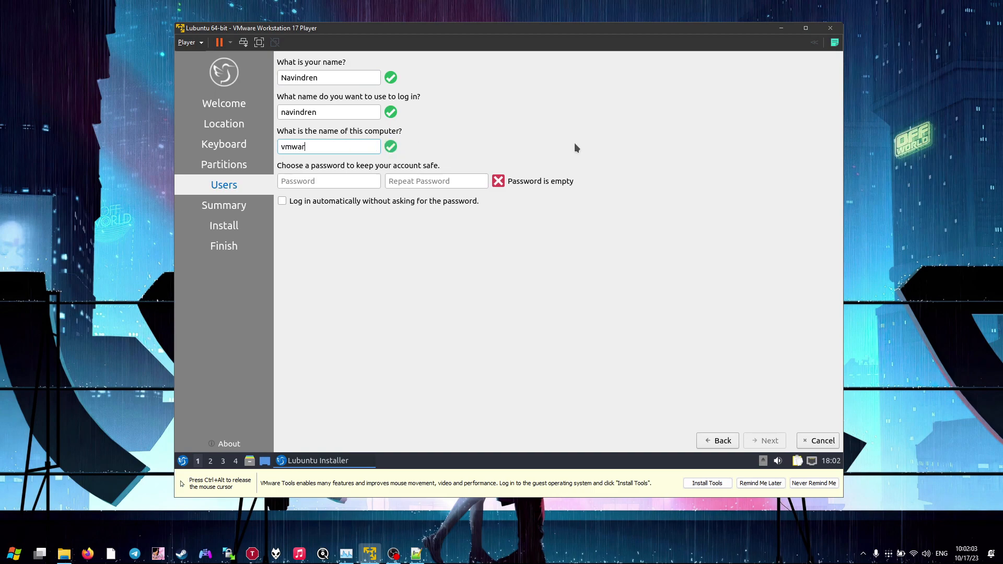
Step: Enter and repeat the account password, enable automatic login without a password, and continue to the summary
{"action": "type", "text": "●●●●"}
{"action": "key", "text": "Tab"}
{"action": "type", "text": "●●●●"}
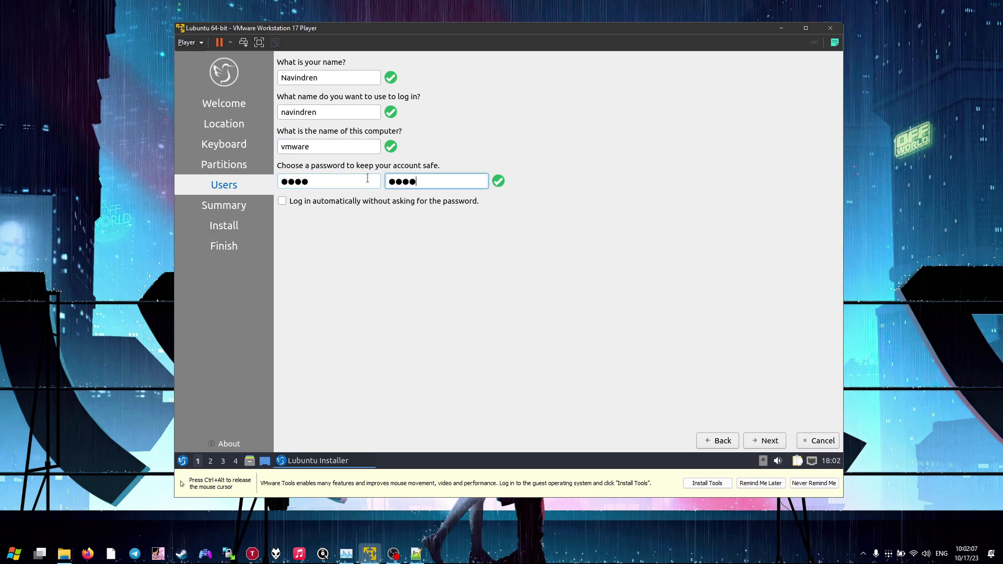
{"action": "left_click", "coordinate": [324, 204]}
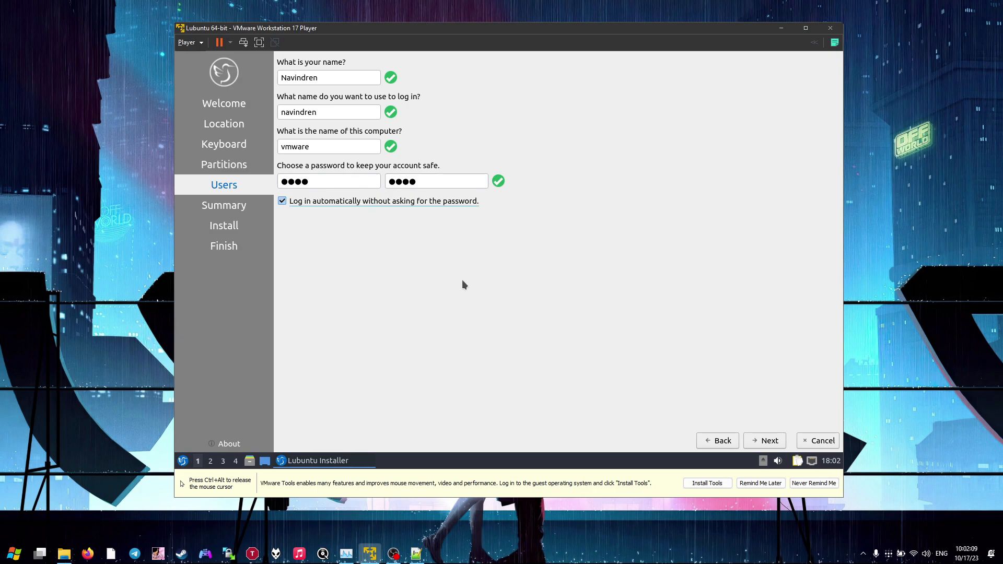
{"action": "left_click", "coordinate": [758, 442]}
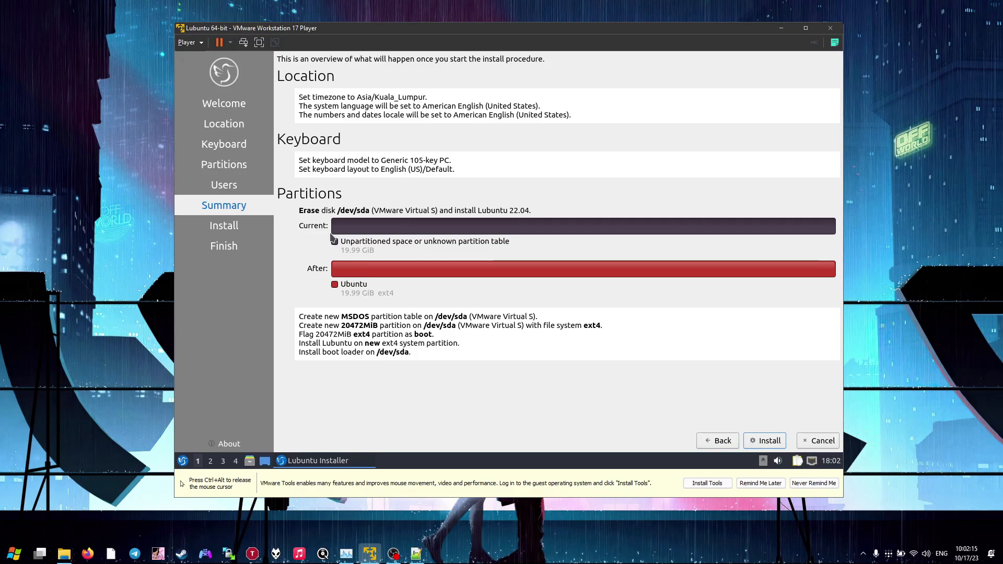
Step: Start the Lubuntu installation from the summary and confirm the irreversible disk changes
{"action": "left_click", "coordinate": [769, 441]}
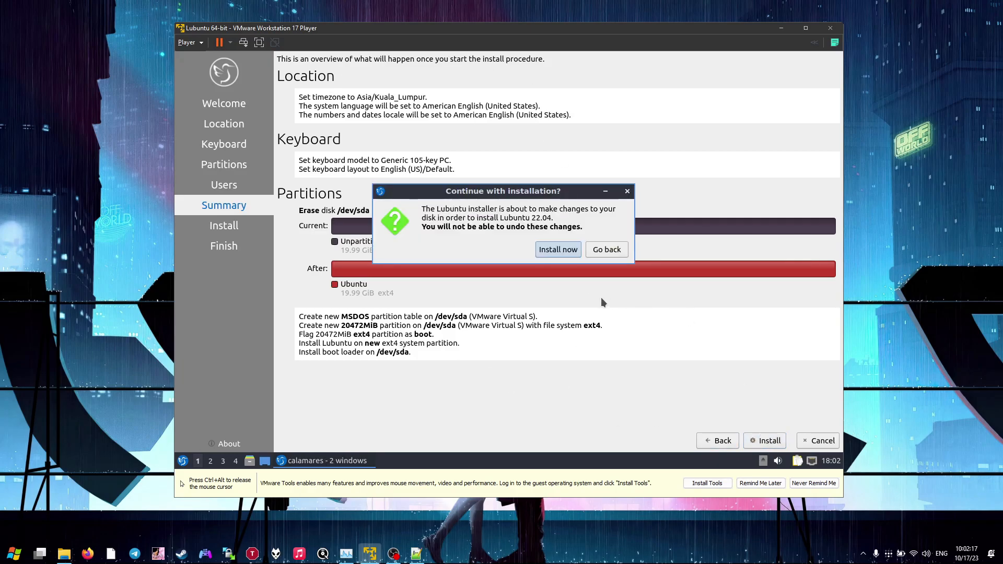
{"action": "left_click", "coordinate": [559, 250]}
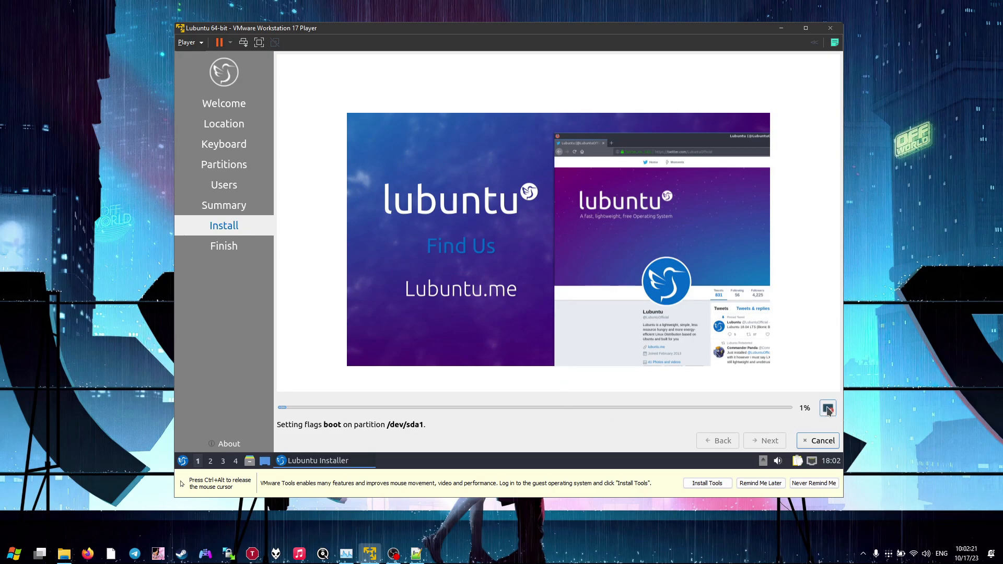
Step: View the detailed installation log during the install, and return to the slideshow
{"action": "left_click", "coordinate": [828, 409]}
{"action": "key", "text": "Num_Lock"}
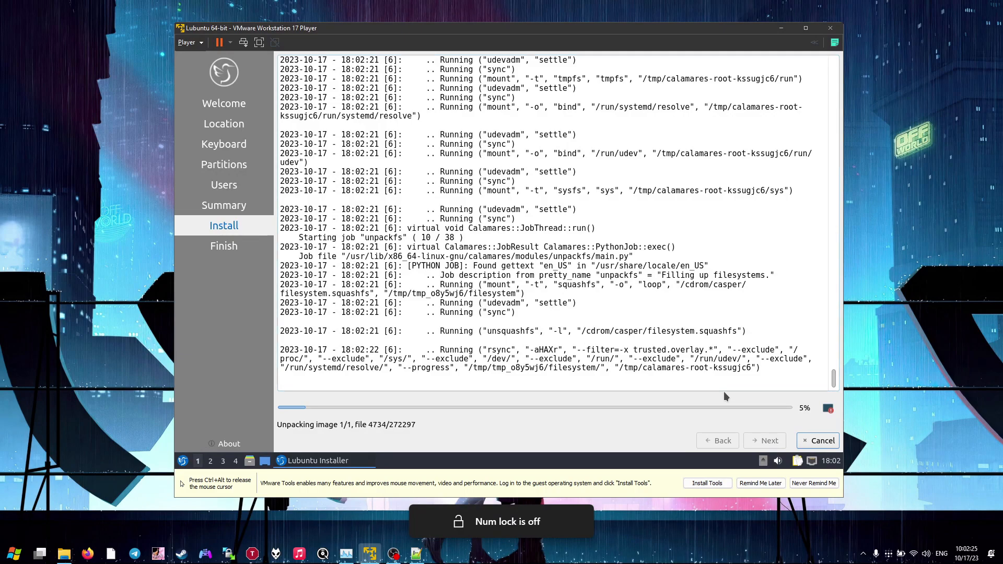
{"action": "left_click", "coordinate": [825, 413]}
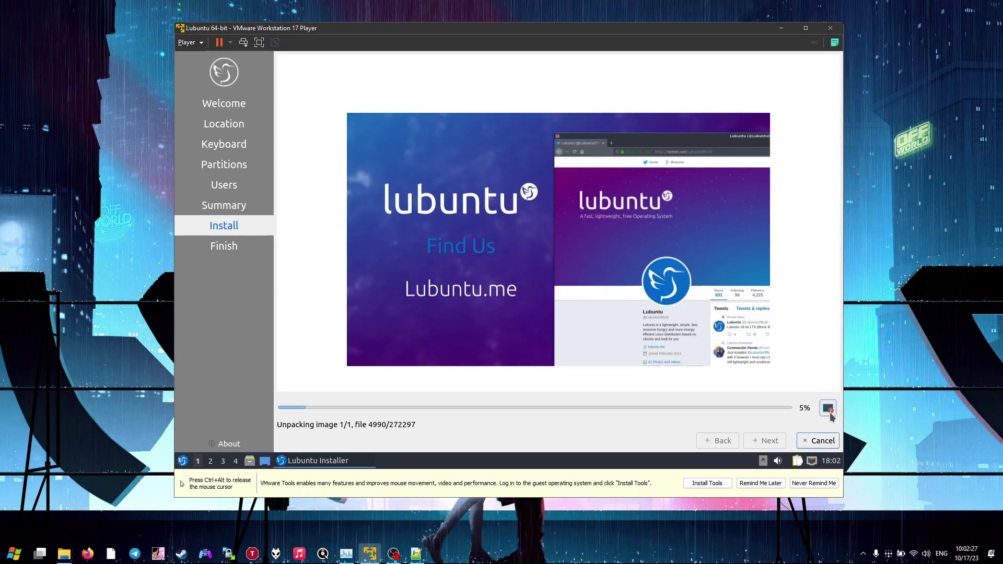
Step: Check the installer's log output again while the image is being unpacked, and switch back to the slideshow
{"action": "key", "text": "ctrl+alt"}
{"action": "key", "text": "Num_Lock"}
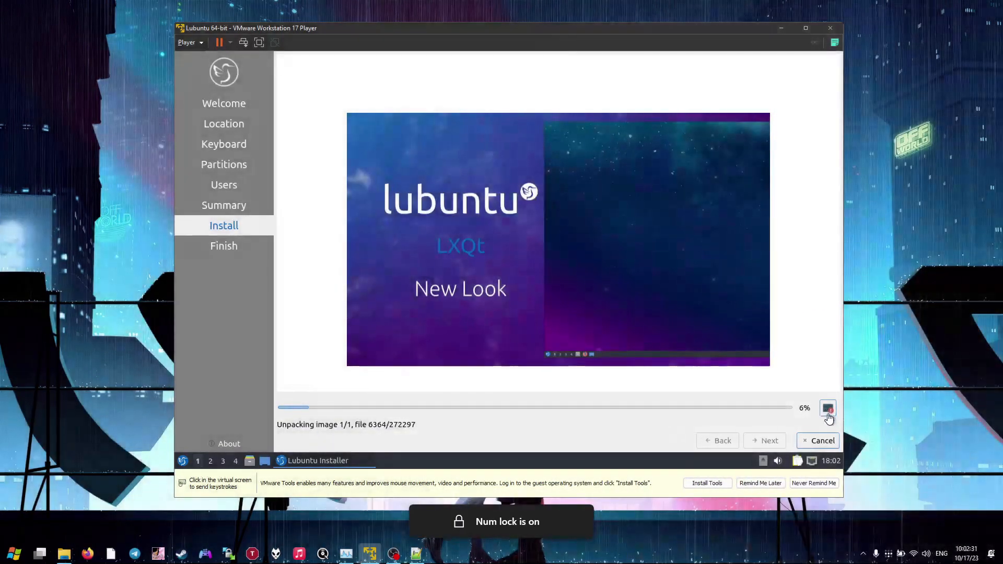
{"action": "left_click", "coordinate": [825, 413]}
{"action": "key", "text": "Num_Lock"}
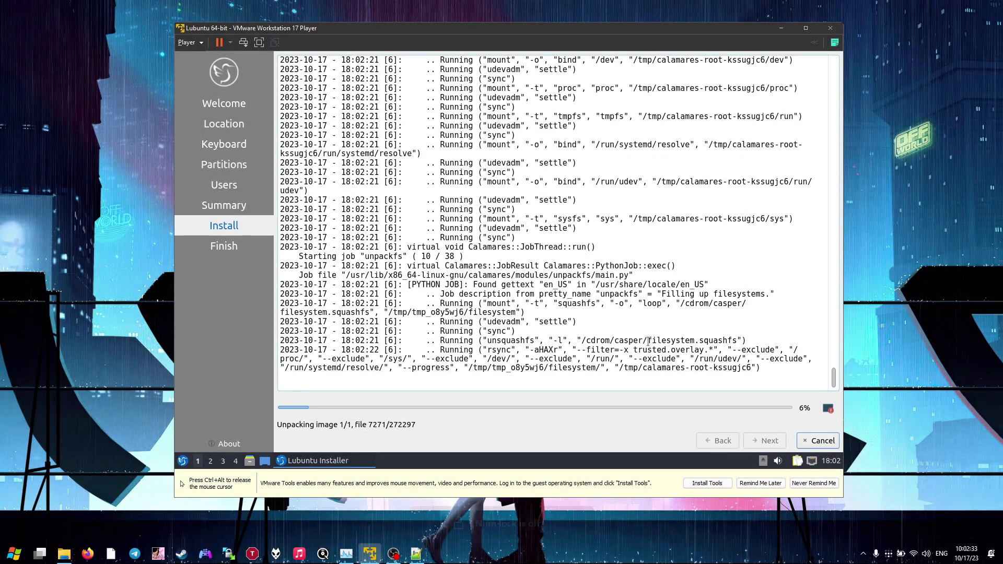
{"action": "left_click", "coordinate": [827, 410]}
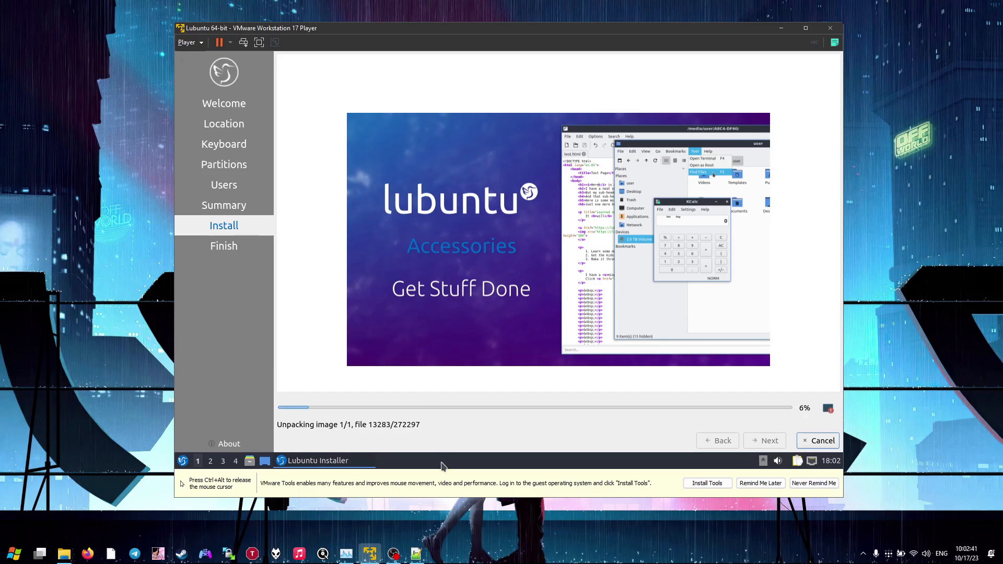
Step: Finish the Lubuntu installer with Restart now selected so that the virtual machine reboots
{"action": "key", "text": "Num_Lock"}
{"action": "key", "text": "Num_Lock"}
{"action": "key", "text": "Num_Lock"}
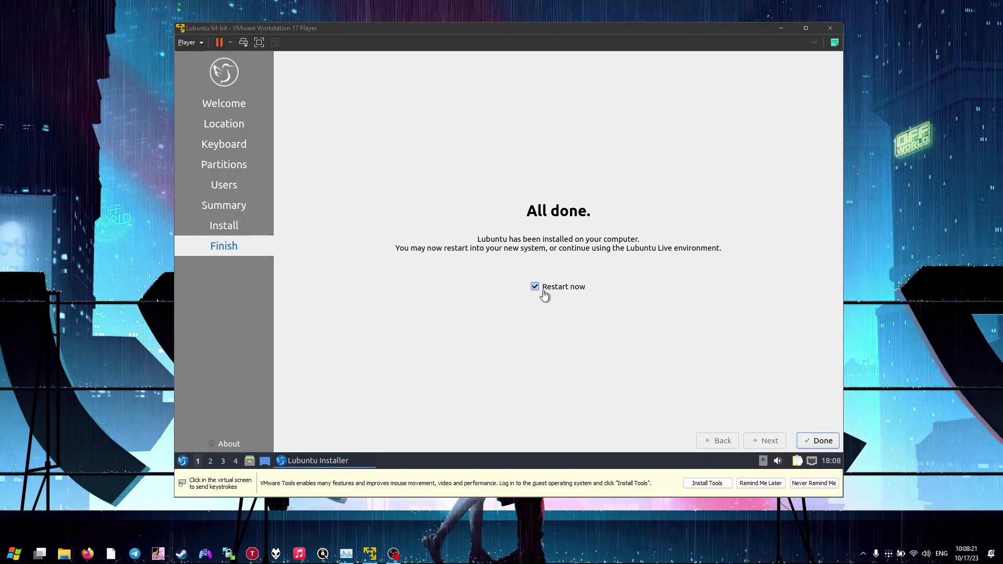
{"action": "left_click", "coordinate": [818, 445]}
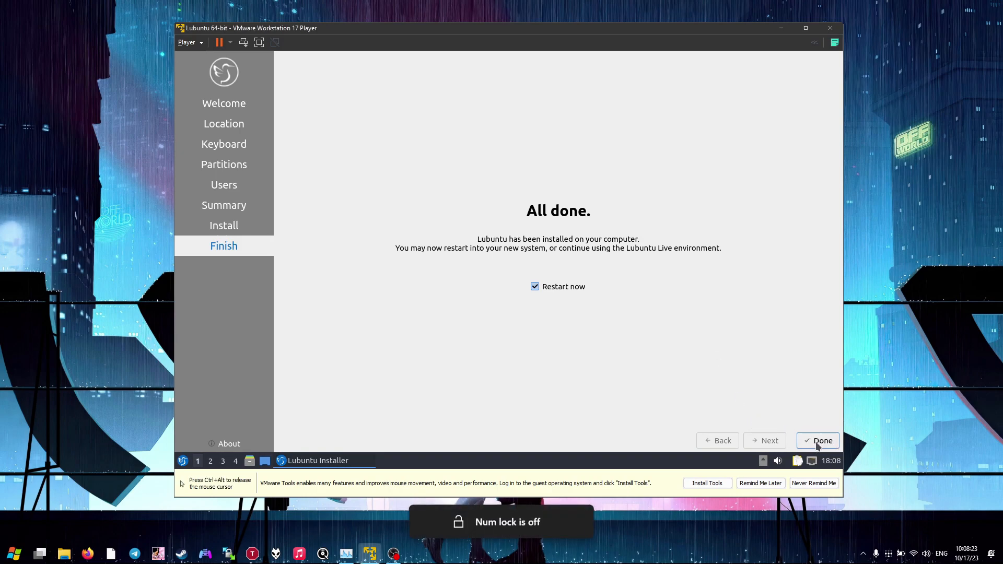
{"action": "left_click", "coordinate": [819, 441]}
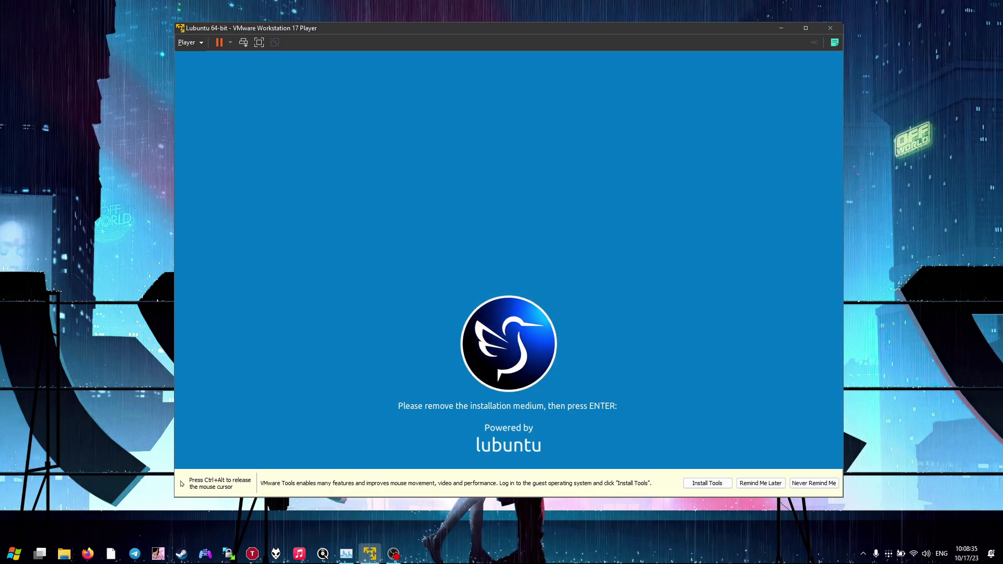
Step: Check the CD/DVD (SATA) drive's connection among the removable devices, and continue the restart into the installed system
{"action": "key", "text": "ctrl+alt"}
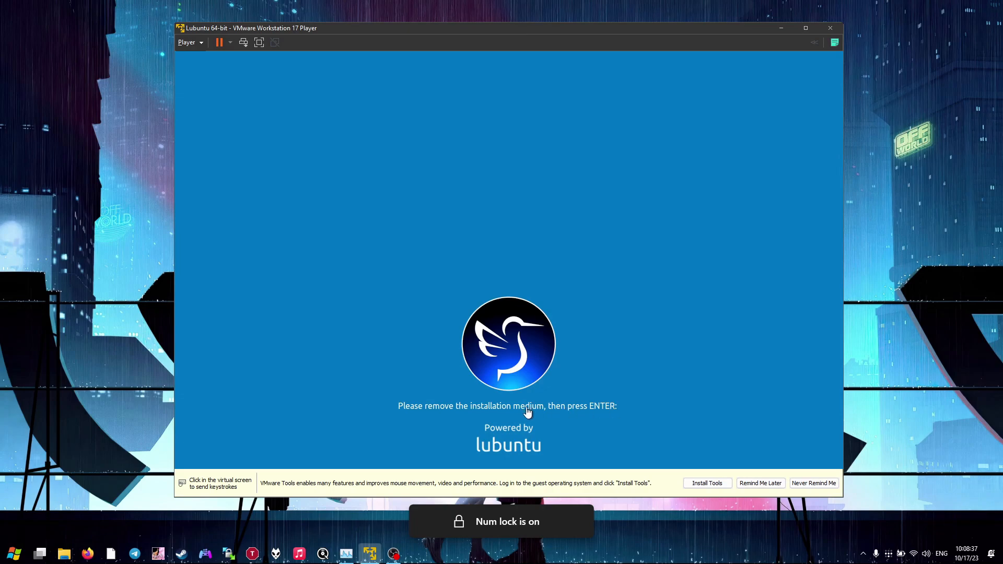
{"action": "left_click", "coordinate": [202, 42]}
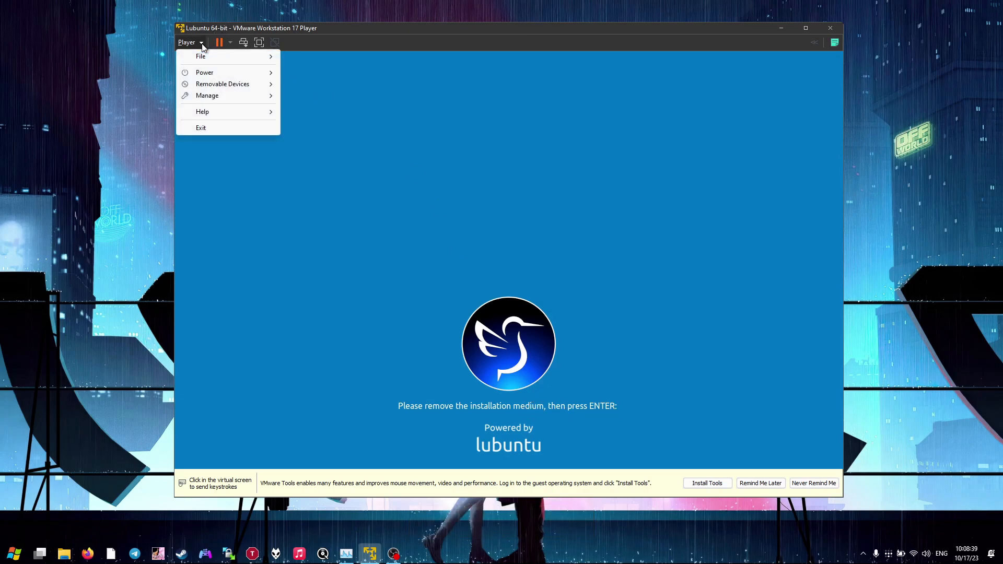
{"action": "left_click", "coordinate": [202, 43]}
{"action": "left_click", "coordinate": [202, 43]}
{"action": "mouse_move", "coordinate": [264, 84]}
{"action": "mouse_move", "coordinate": [366, 95]}
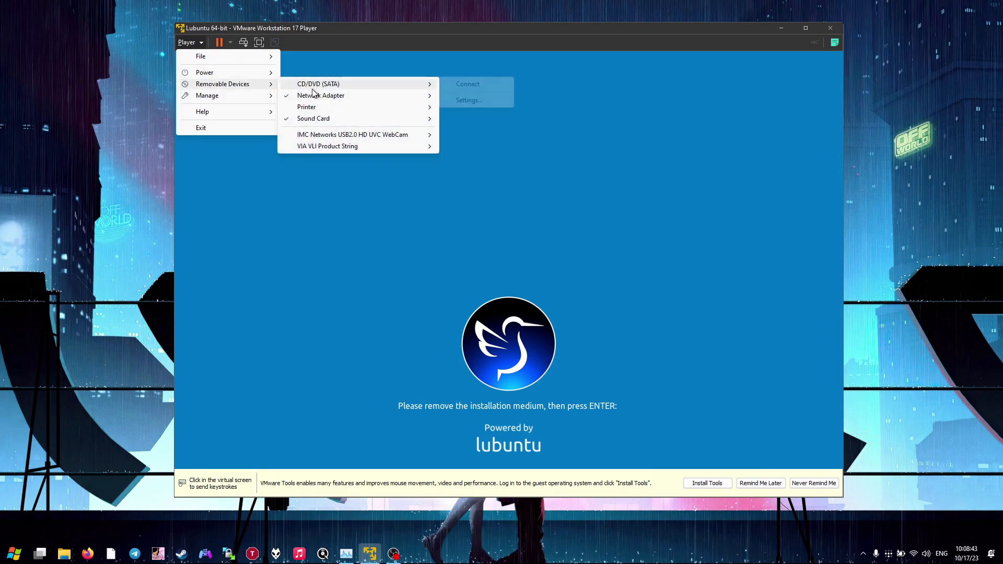
{"action": "mouse_move", "coordinate": [433, 85]}
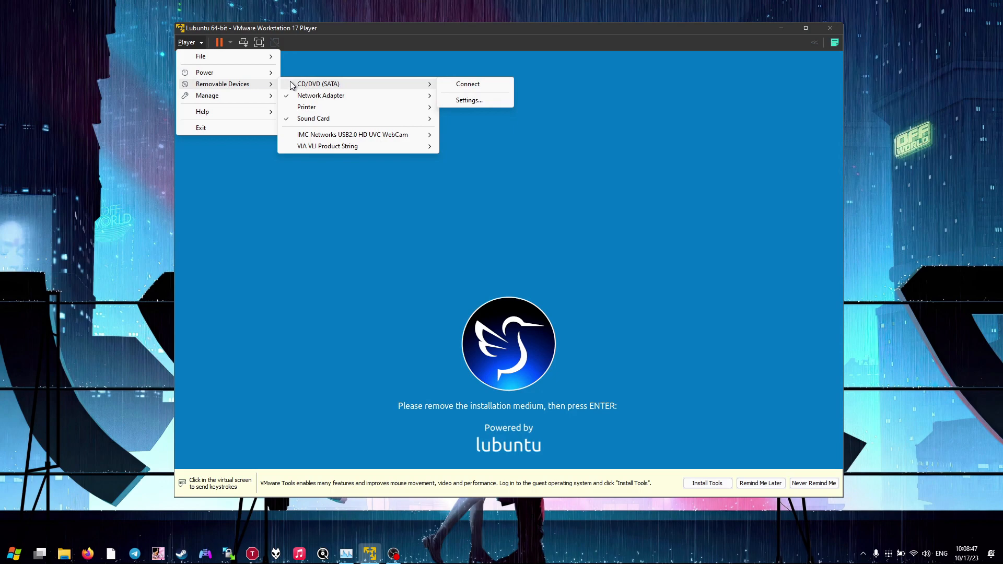
{"action": "left_click", "coordinate": [431, 255]}
{"action": "key", "text": "Return"}
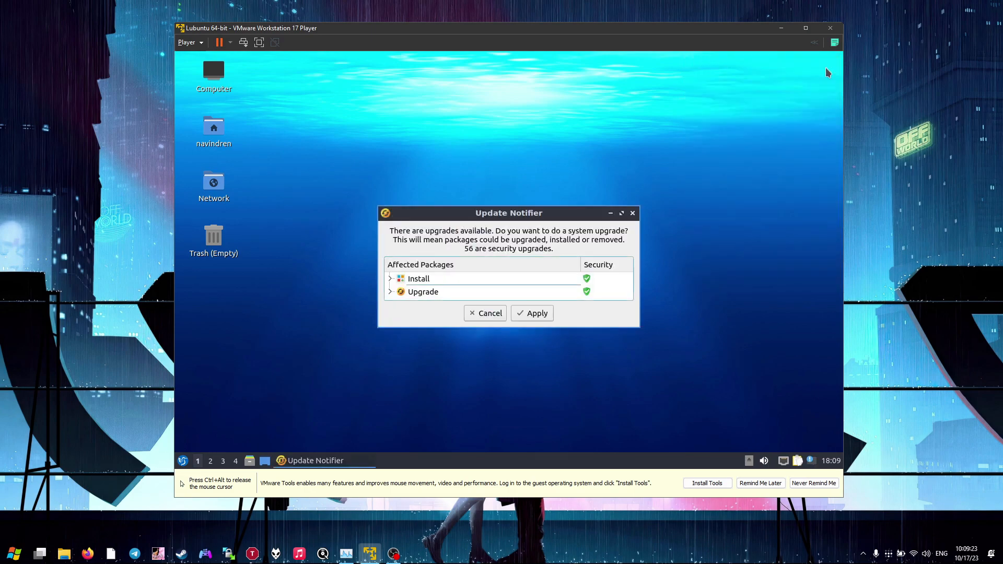
Step: Move the Update Notifier aside and decline the offered system upgrade
{"action": "left_click_drag", "start_coordinate": [538, 214], "coordinate": [449, 159]}
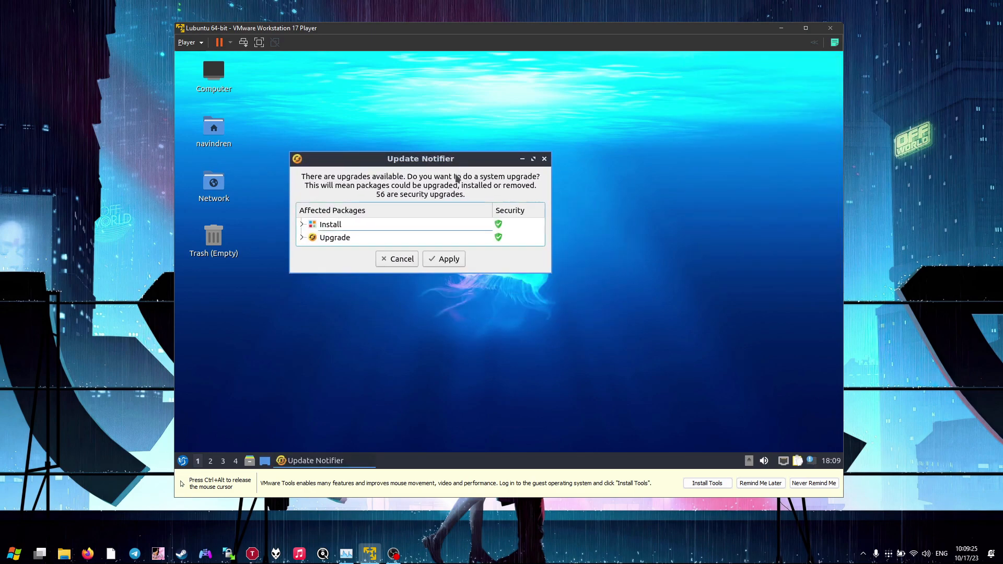
{"action": "key", "text": "ctrl+alt"}
{"action": "left_click", "coordinate": [405, 283]}
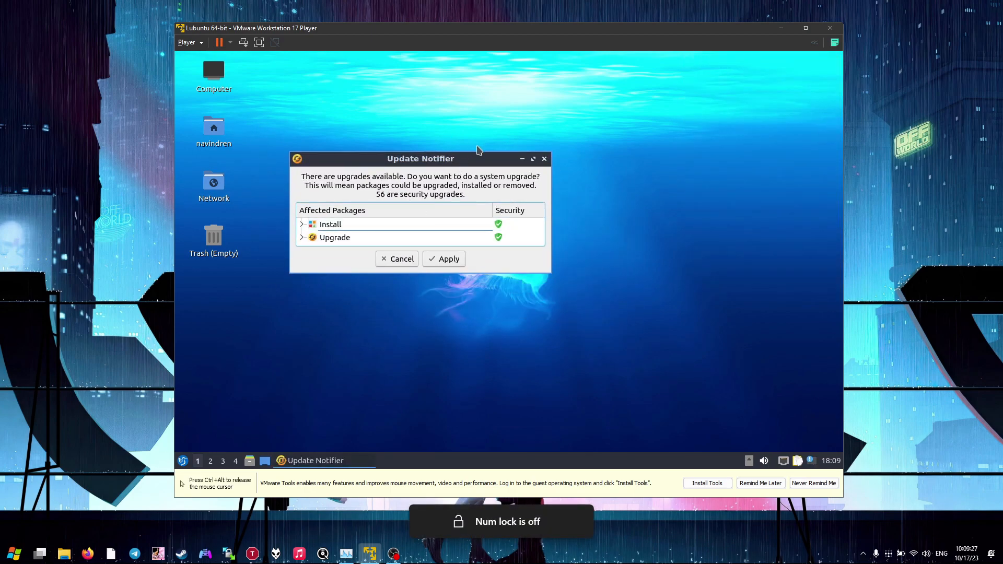
{"action": "left_click", "coordinate": [392, 259]}
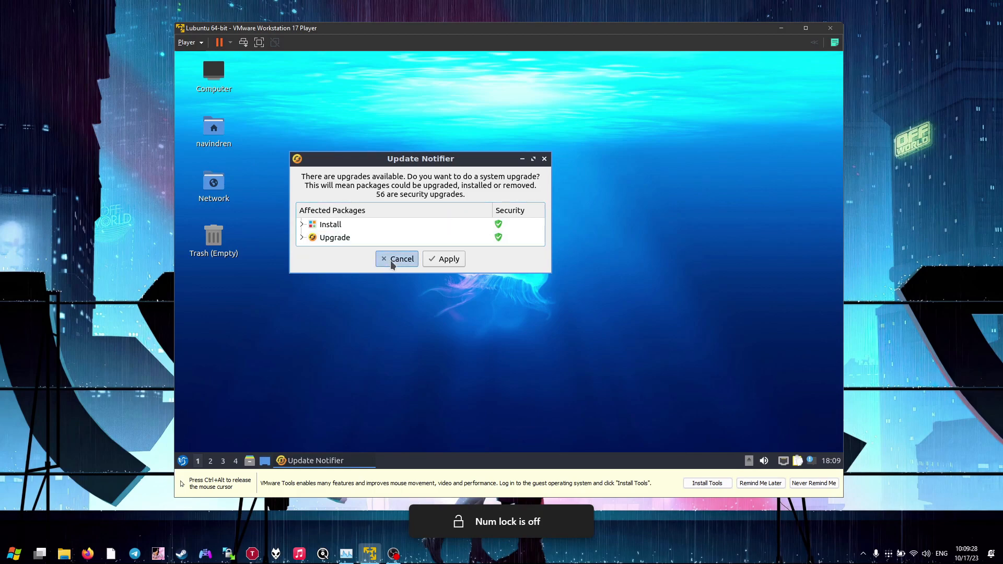
Step: Open QTerminal from the system tools and shift its window slightly on the desktop
{"action": "left_click", "coordinate": [182, 460]}
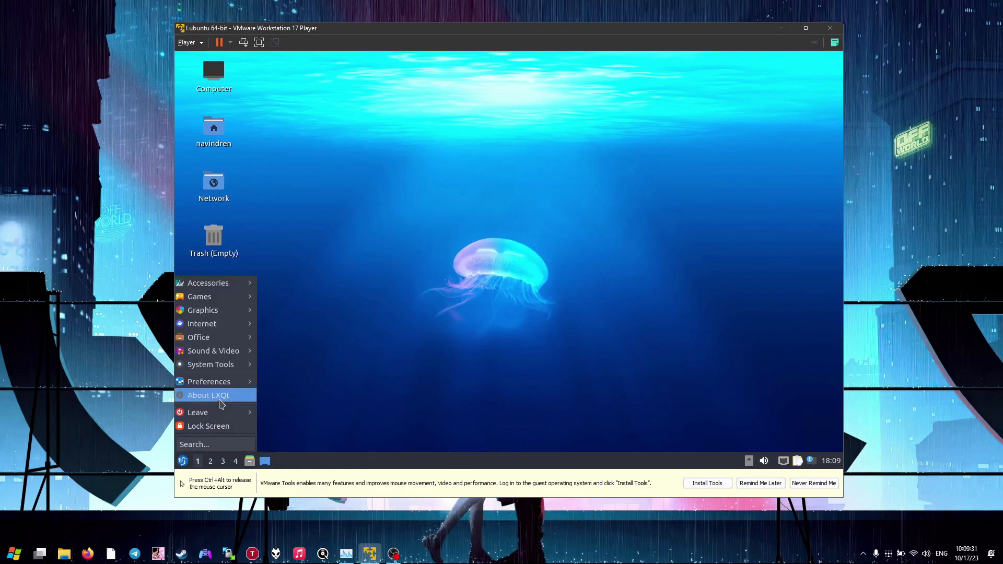
{"action": "mouse_move", "coordinate": [233, 340]}
{"action": "mouse_move", "coordinate": [230, 287]}
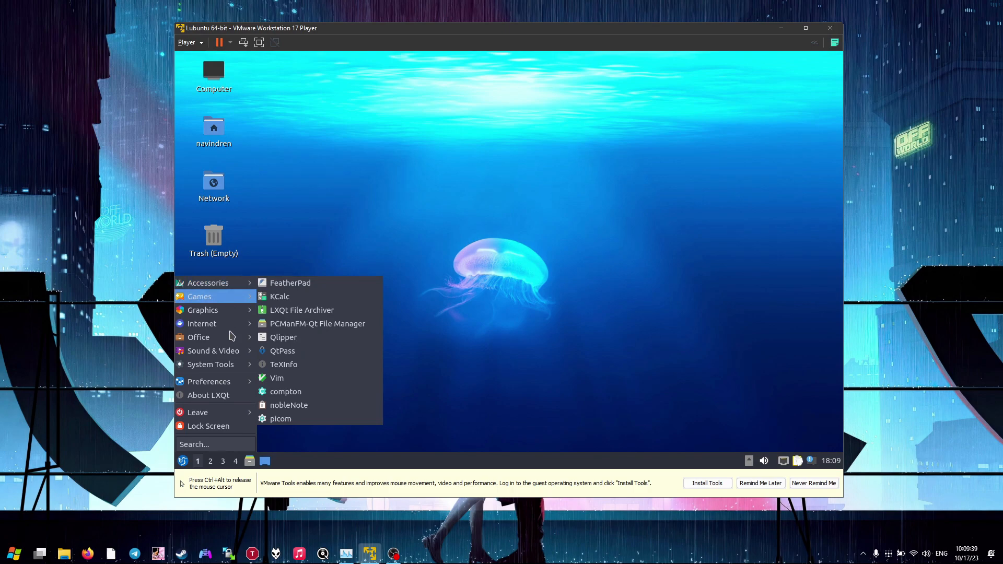
{"action": "mouse_move", "coordinate": [228, 369]}
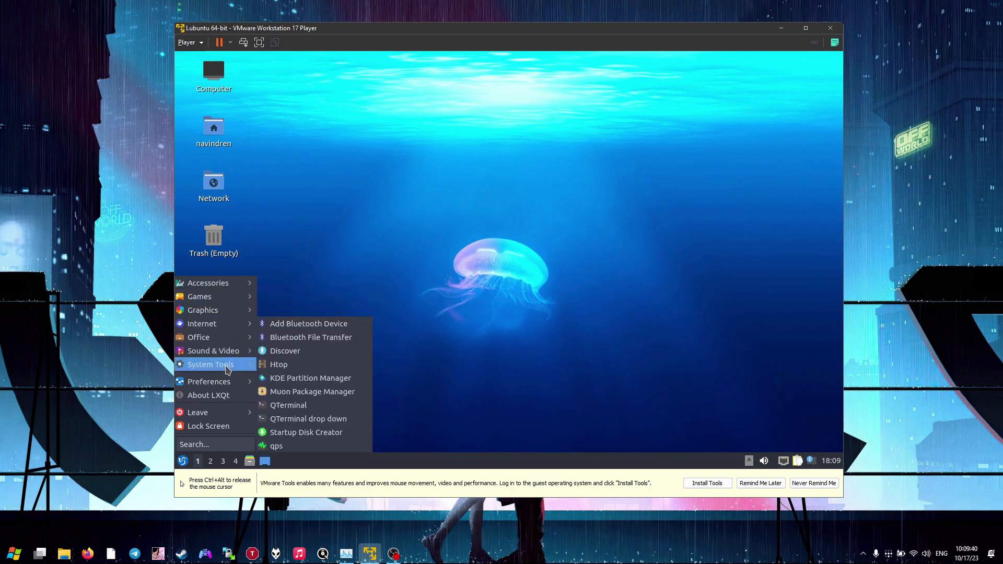
{"action": "left_click", "coordinate": [323, 410]}
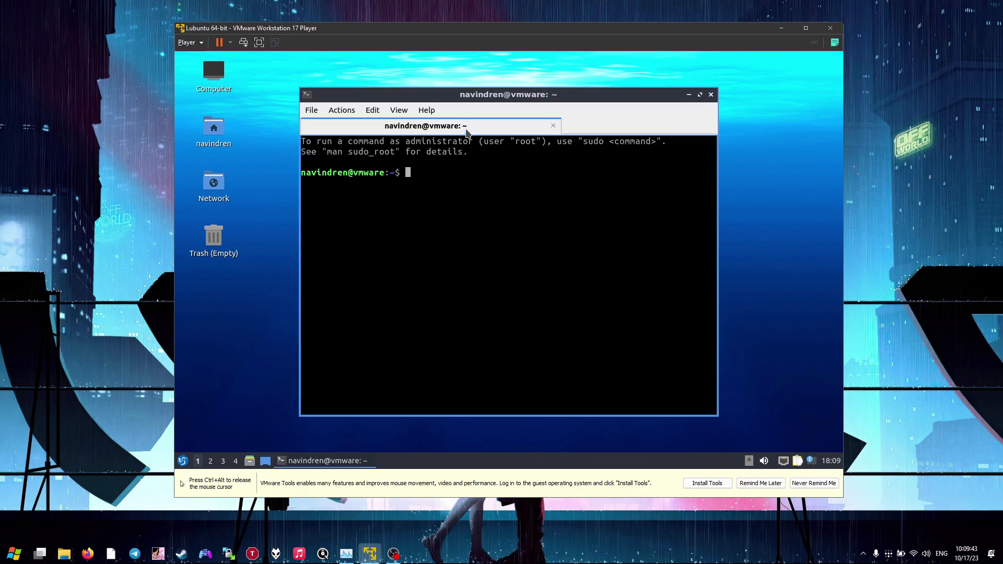
{"action": "left_click_drag", "start_coordinate": [449, 101], "coordinate": [476, 111]}
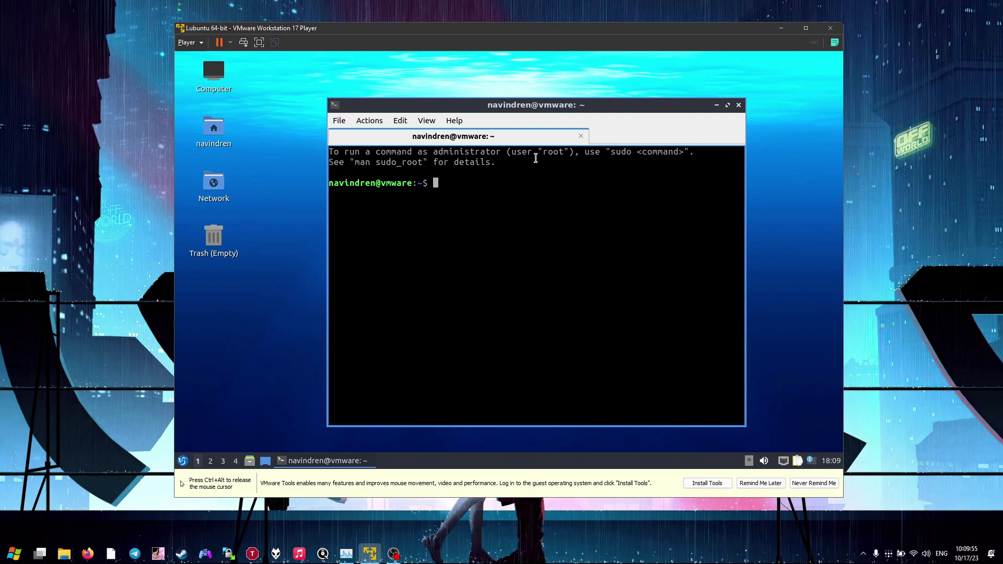
Step: Start a root shell with sudo -i, entering the account password, and clear the terminal
{"action": "type", "text": "sudo -i"}
{"action": "key", "text": "Return"}
{"action": "key", "text": "Return"}
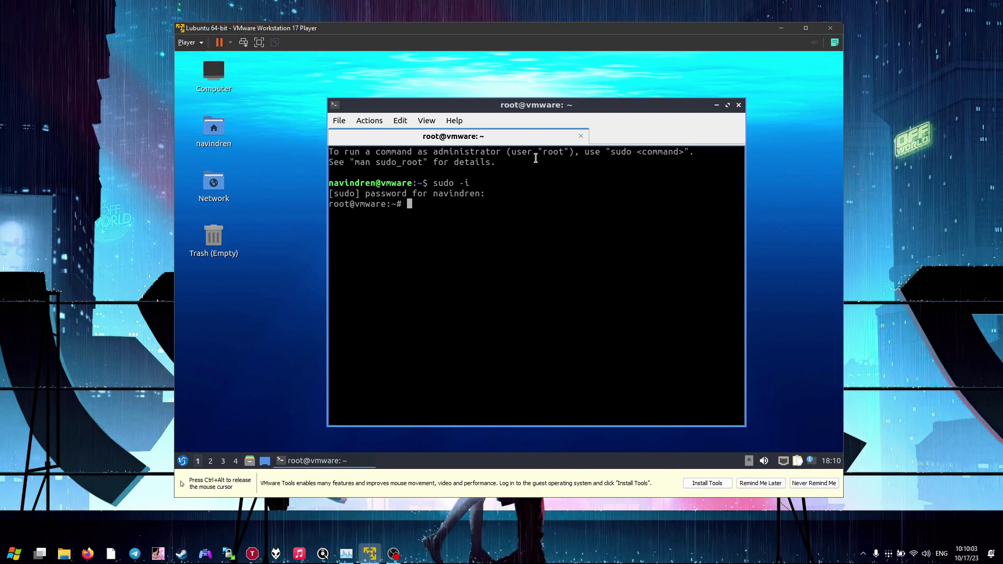
{"action": "type", "text": "clear"}
{"action": "key", "text": "Return"}
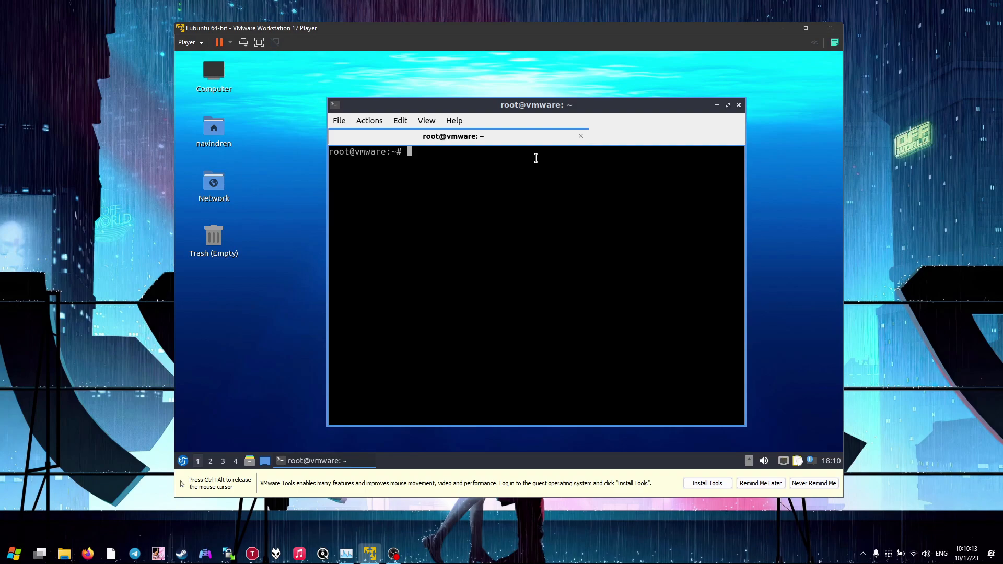
Step: Refresh the package lists by running apt update in the root shell
{"action": "type", "text": "apt update"}
{"action": "key", "text": "Return"}
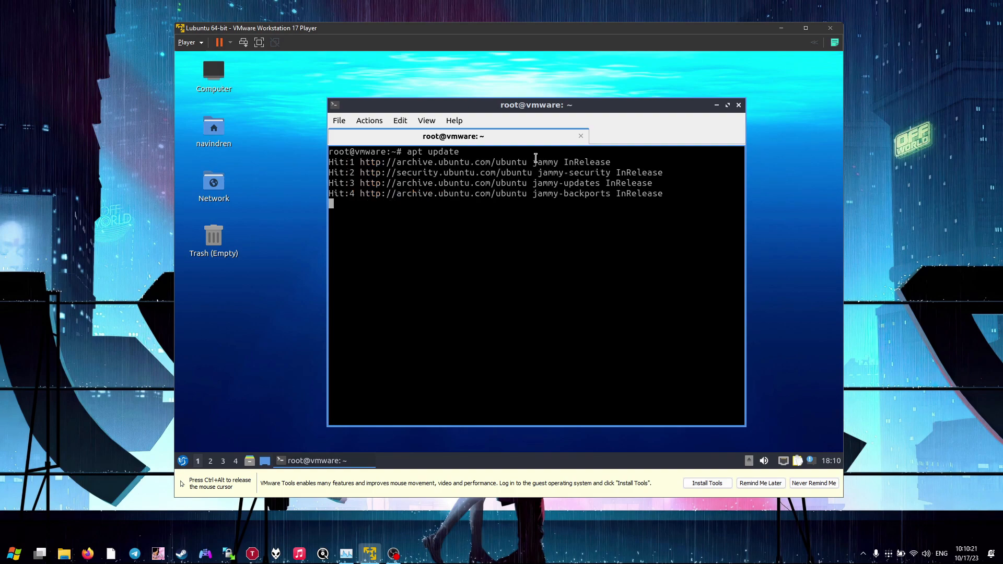
{"action": "left_click_drag", "start_coordinate": [441, 165], "coordinate": [479, 163]}
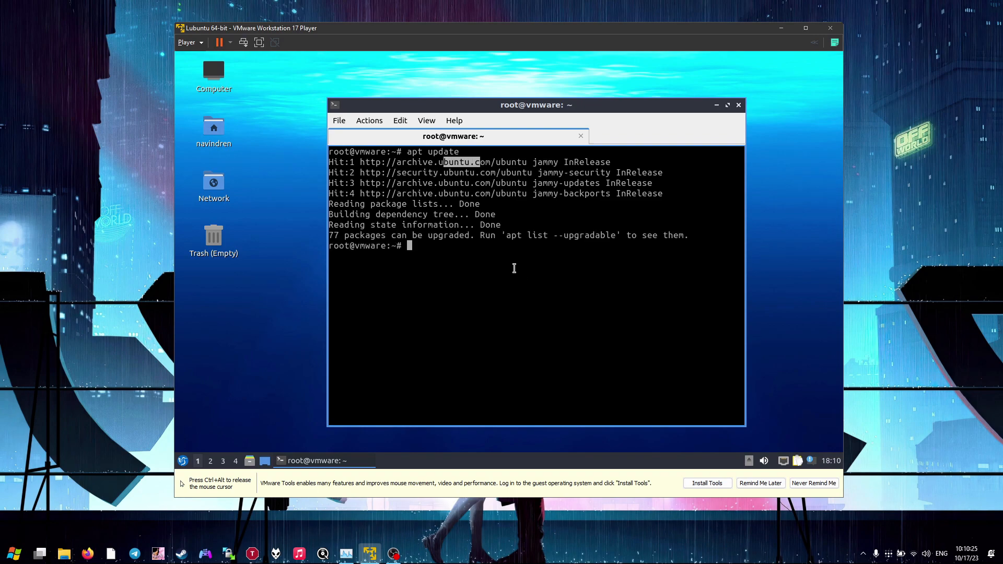
{"action": "left_click", "coordinate": [532, 264]}
Step: Install the VMware guest tools by running apt install open-vm-tools open-vm-tools-desktop -yf
{"action": "type", "text": "apt install "}
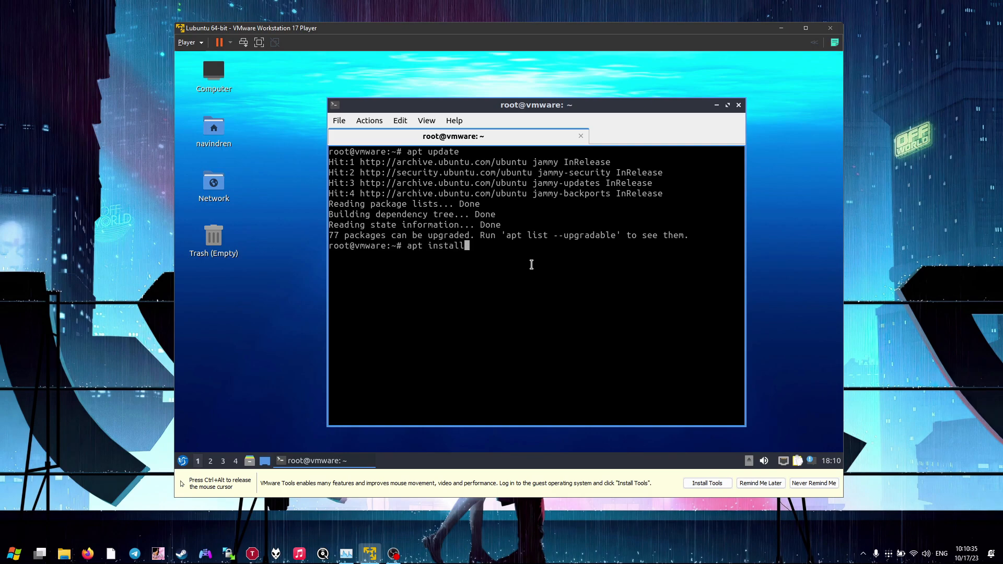
{"action": "type", "text": "open-vm-tools open-vm-"}
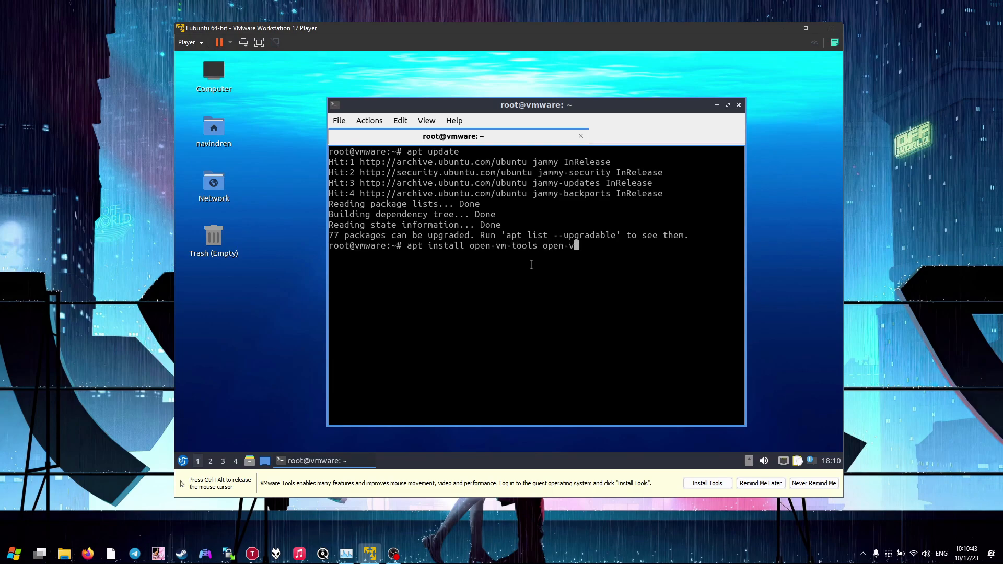
{"action": "type", "text": "tools-desktop -yf"}
{"action": "key", "text": "Return"}
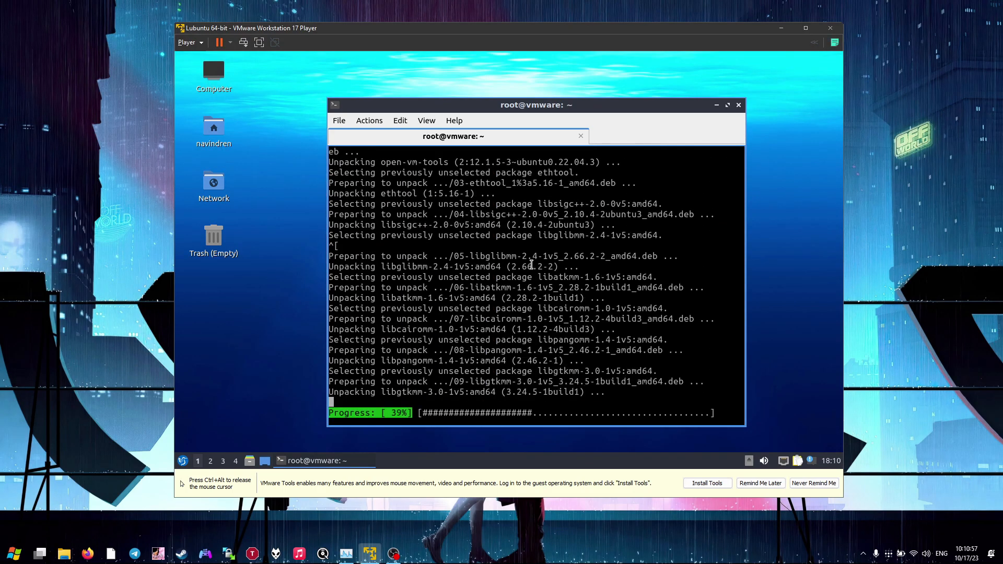
Step: Switch the virtual machine to full screen and move the terminal window towards the middle of the desktop
{"action": "left_click", "coordinate": [260, 43]}
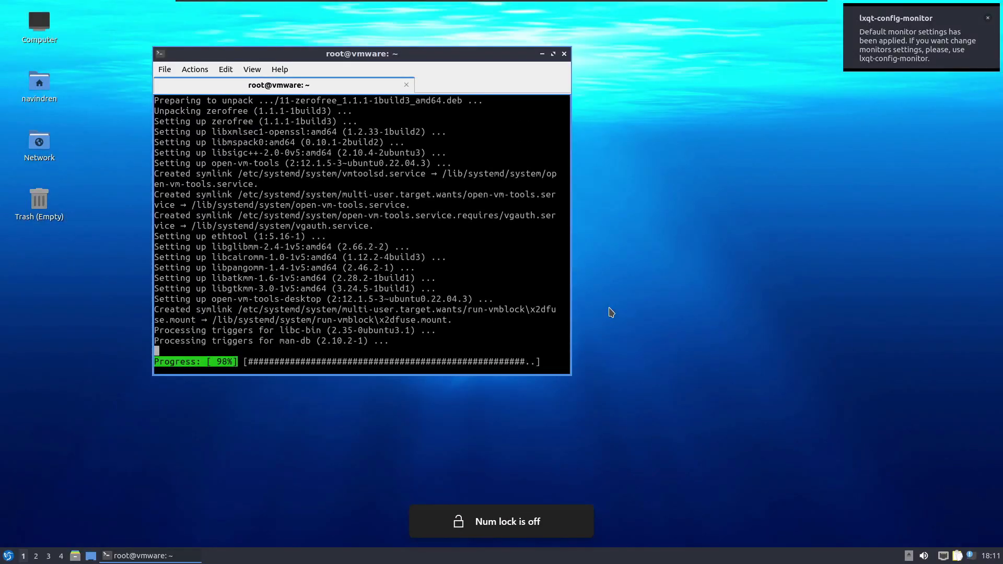
{"action": "left_click_drag", "start_coordinate": [428, 48], "coordinate": [586, 109]}
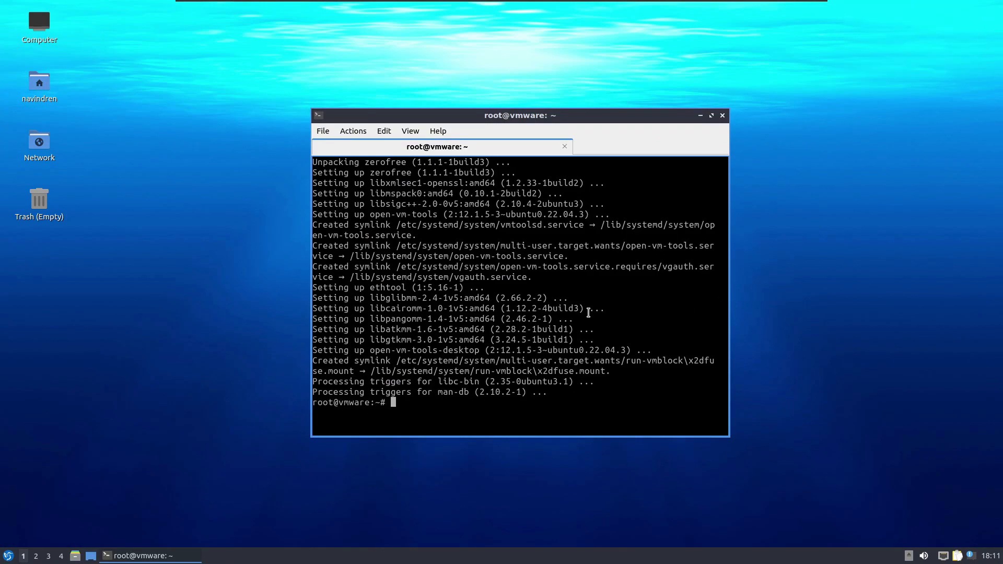
{"action": "type", "text": "htop"}
{"action": "key", "text": "BackSpace"}
{"action": "key", "text": "BackSpace"}
{"action": "key", "text": "BackSpace"}
{"action": "key", "text": "BackSpace"}
{"action": "key", "text": "Num_Lock"}
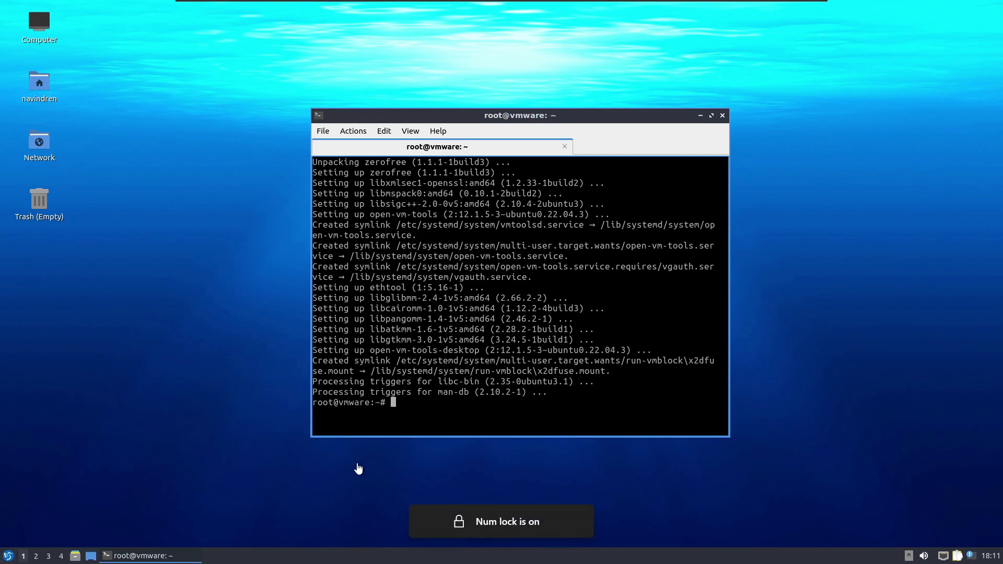
{"action": "key", "text": "Num_Lock"}
Step: Run htop in the root shell to view processes and memory use, and move its window aside
{"action": "type", "text": "htop"}
{"action": "key", "text": "Return"}
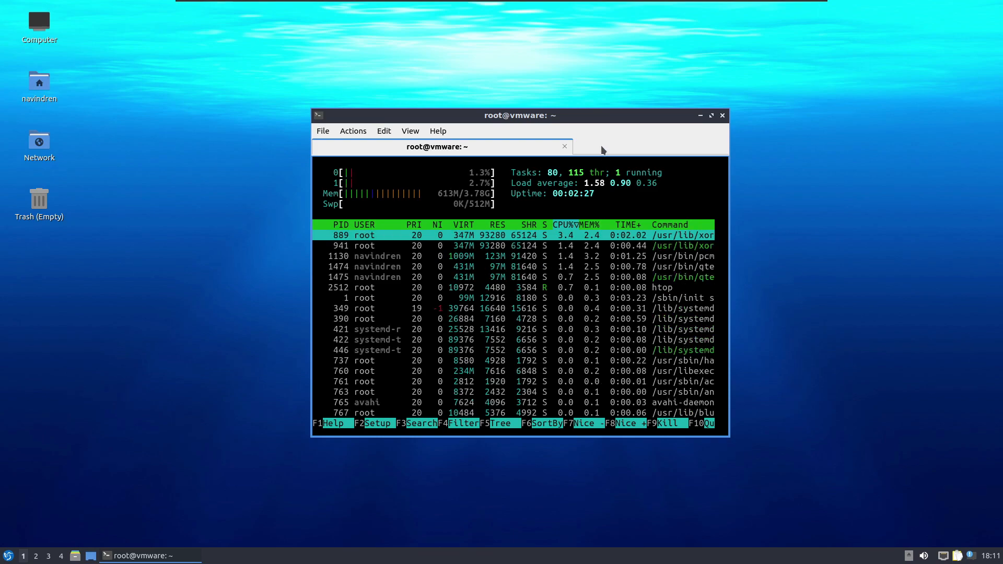
{"action": "left_click_drag", "start_coordinate": [592, 117], "coordinate": [432, 106]}
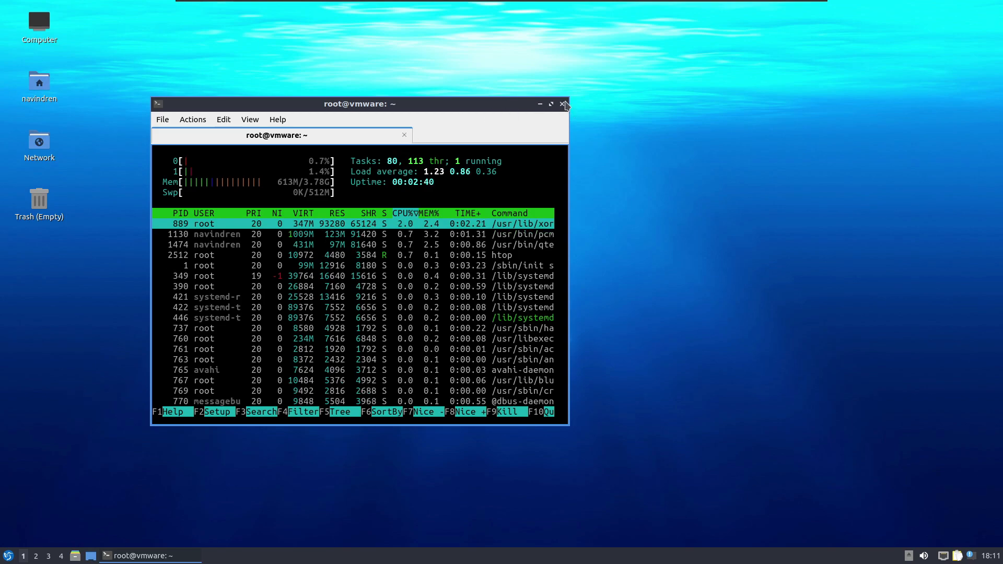
Step: Add a QTerminal shortcut to the desktop from the system tools, and move the terminal window away from the desktop icons
{"action": "left_click", "coordinate": [11, 556]}
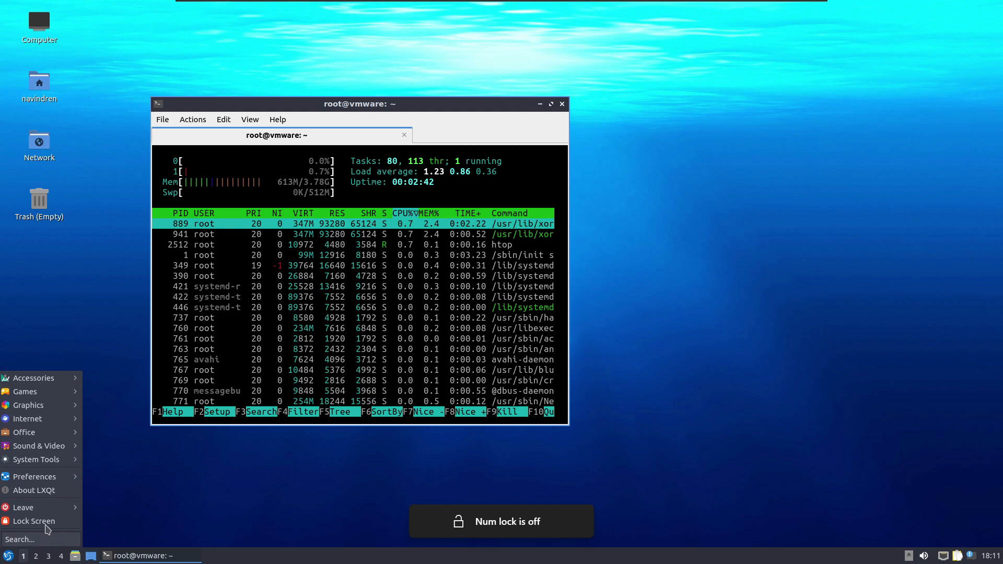
{"action": "mouse_move", "coordinate": [73, 463]}
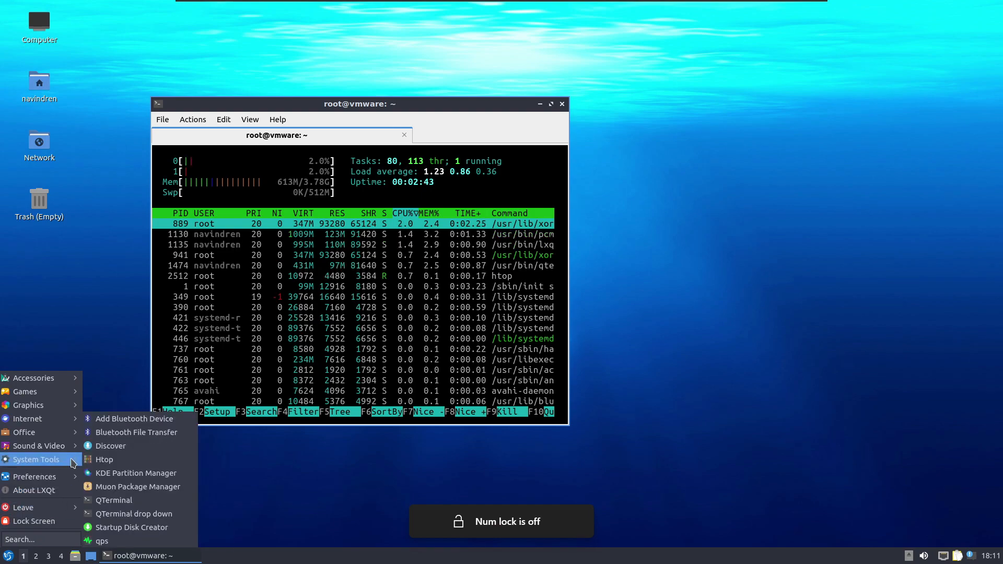
{"action": "right_click", "coordinate": [110, 501]}
{"action": "left_click", "coordinate": [132, 527]}
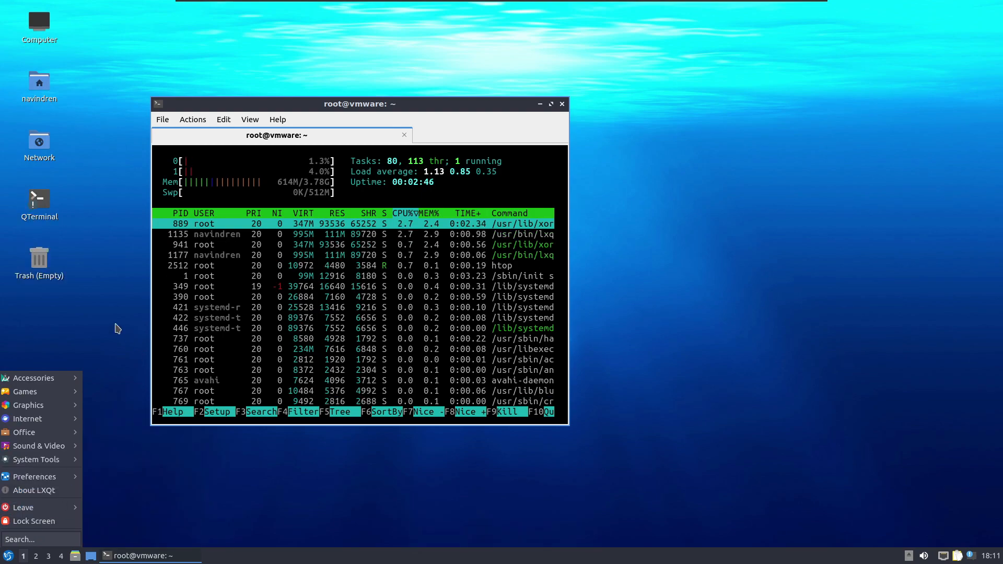
{"action": "left_click_drag", "start_coordinate": [397, 103], "coordinate": [484, 111]}
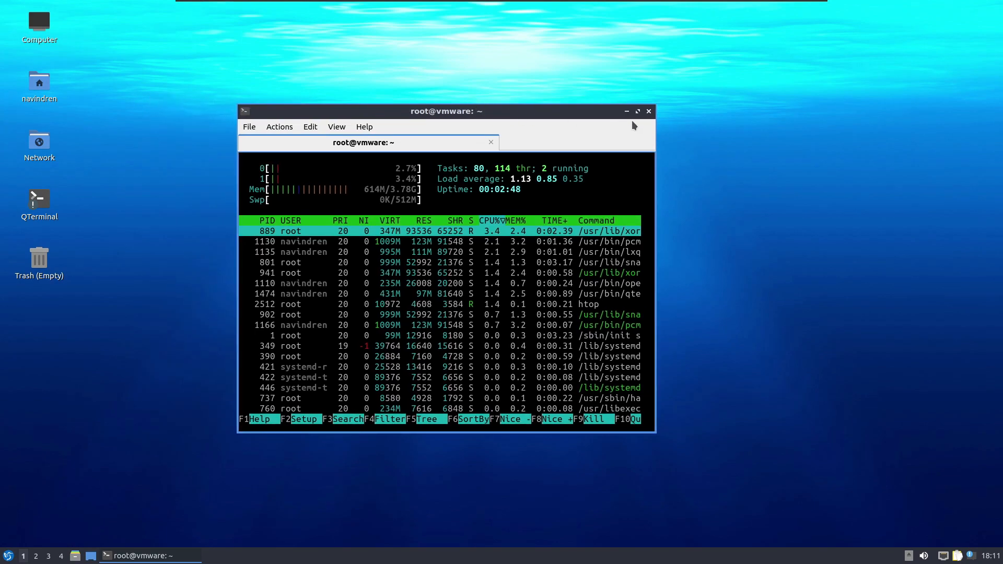
Step: Close the root terminal window running htop and confirm the exit
{"action": "left_click", "coordinate": [649, 114]}
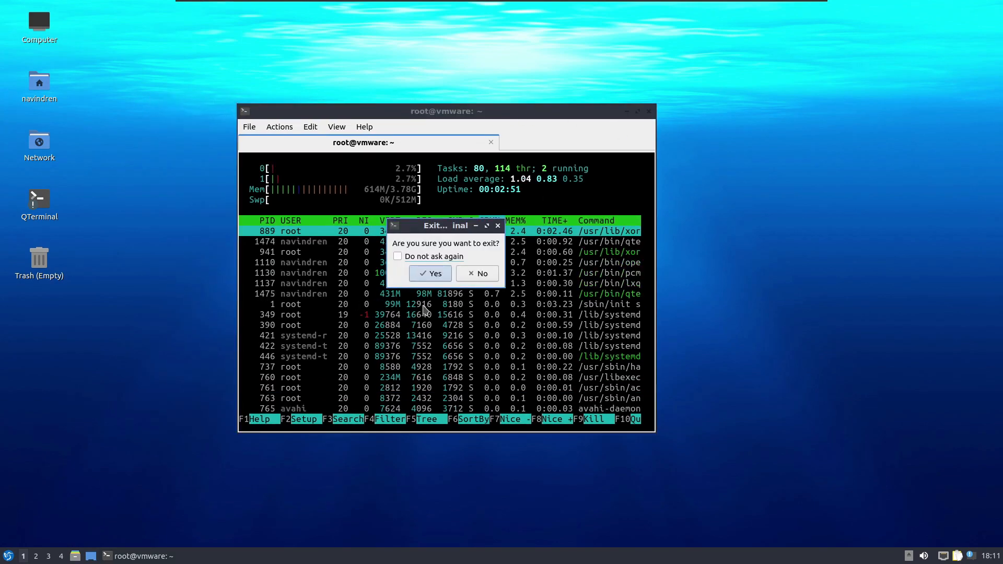
{"action": "left_click", "coordinate": [437, 272]}
Step: Try once more to add QTerminal from the system tools to the desktop
{"action": "left_click", "coordinate": [8, 556]}
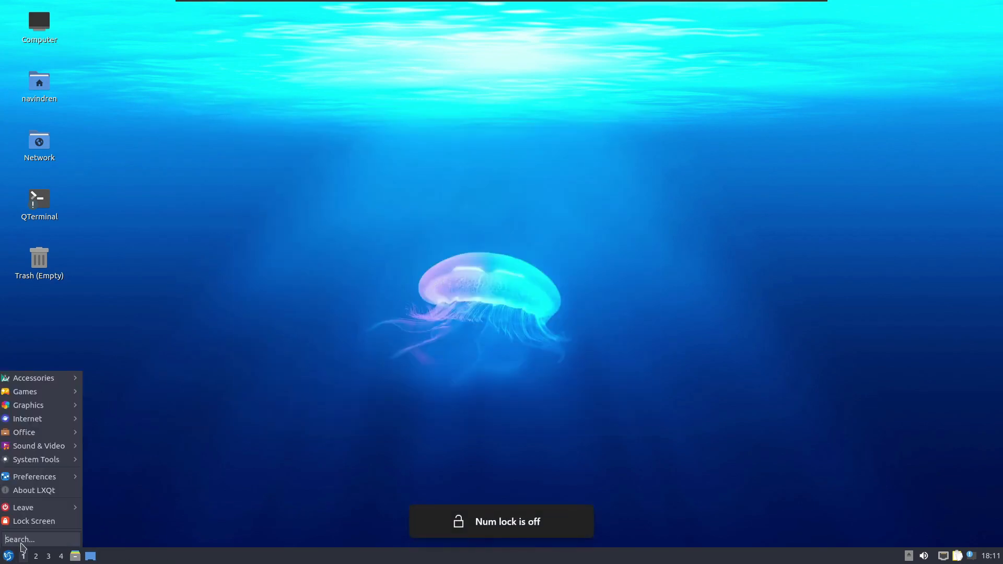
{"action": "left_click", "coordinate": [44, 208]}
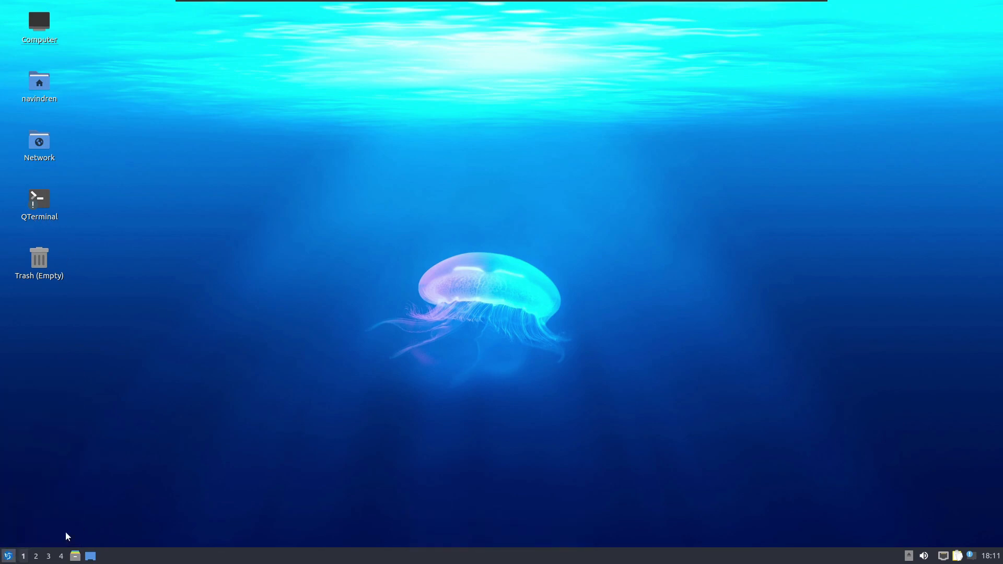
{"action": "left_click", "coordinate": [8, 556]}
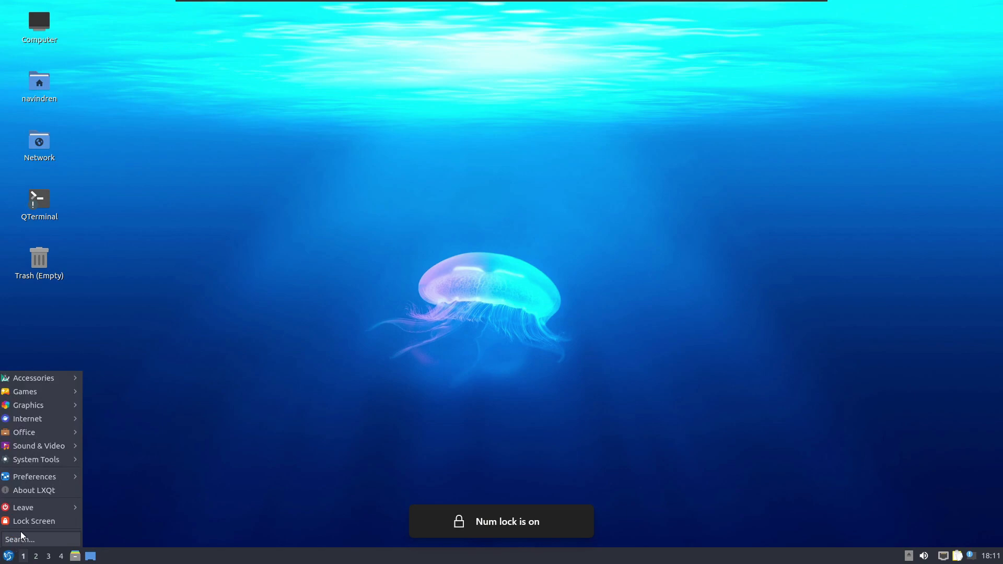
{"action": "mouse_move", "coordinate": [37, 430]}
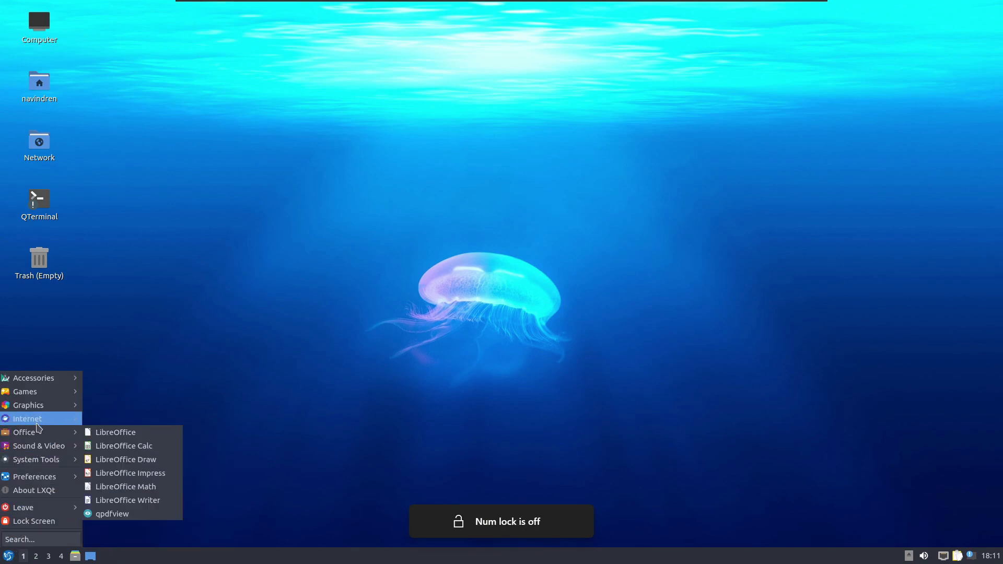
{"action": "mouse_move", "coordinate": [40, 460]}
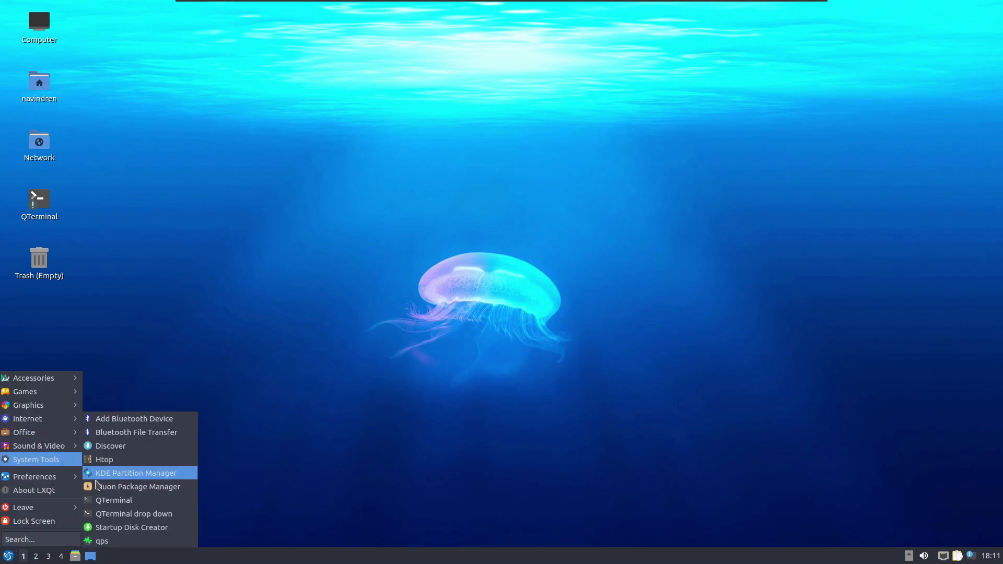
{"action": "right_click", "coordinate": [109, 505]}
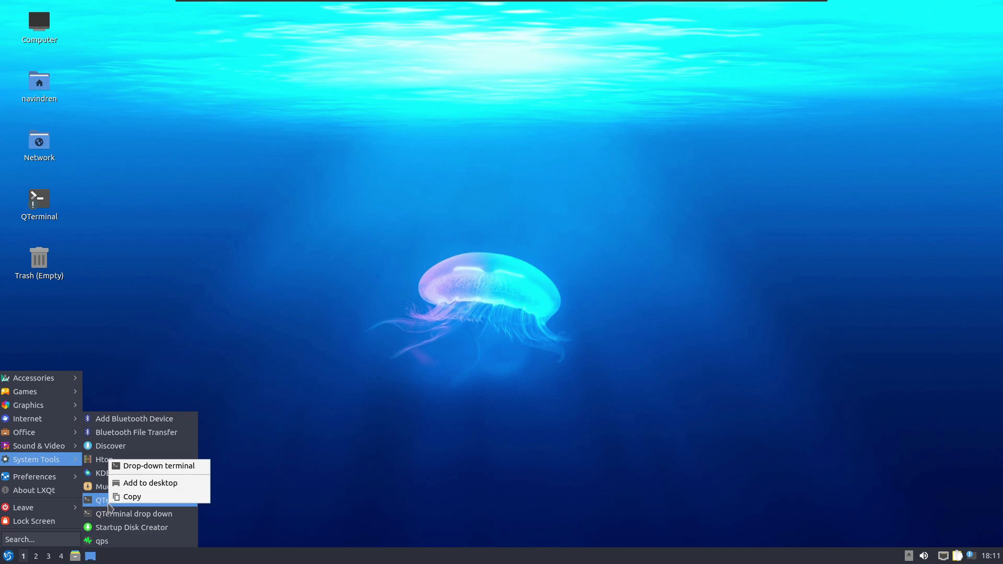
{"action": "left_click", "coordinate": [141, 482]}
{"action": "left_click", "coordinate": [73, 259]}
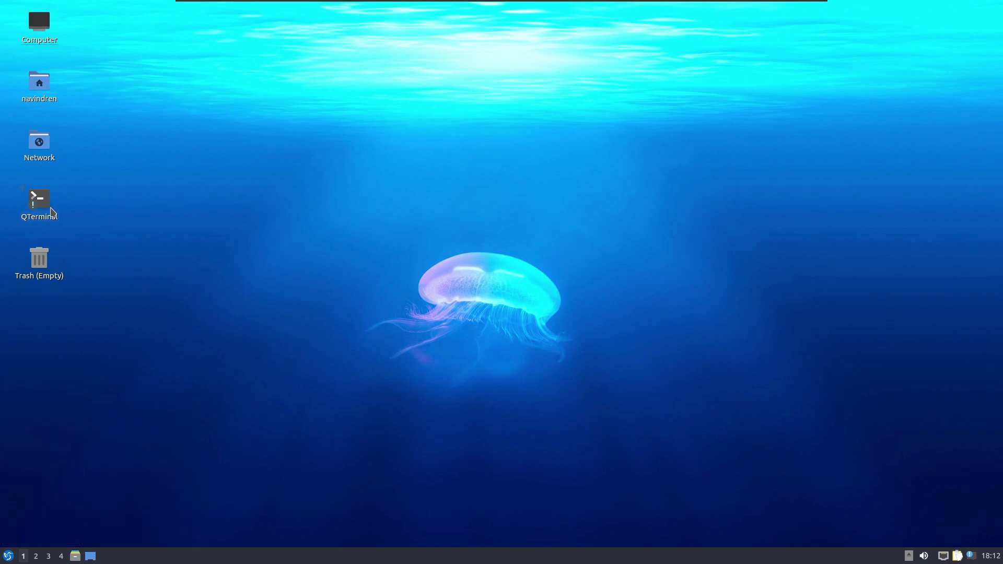
Step: Execute the QTerminal desktop shortcut and move the new terminal window towards the middle of the desktop
{"action": "double_click", "coordinate": [49, 217]}
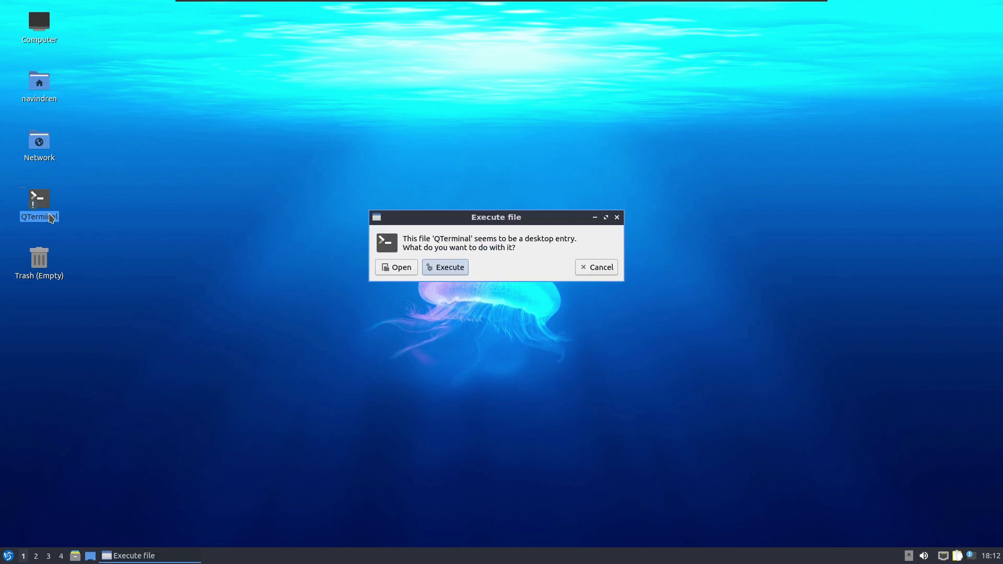
{"action": "left_click", "coordinate": [453, 268]}
{"action": "left_click_drag", "start_coordinate": [343, 116], "coordinate": [470, 166]}
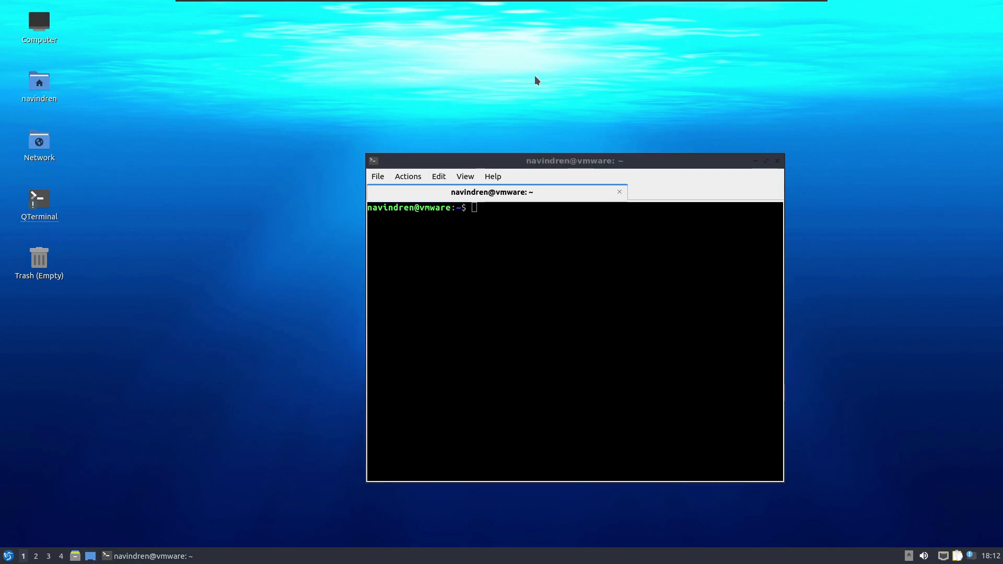
Step: Leave the virtual machine's full-screen mode, move the terminal fully into view and dismiss the monitor settings notification
{"action": "mouse_move", "coordinate": [374, 4]}
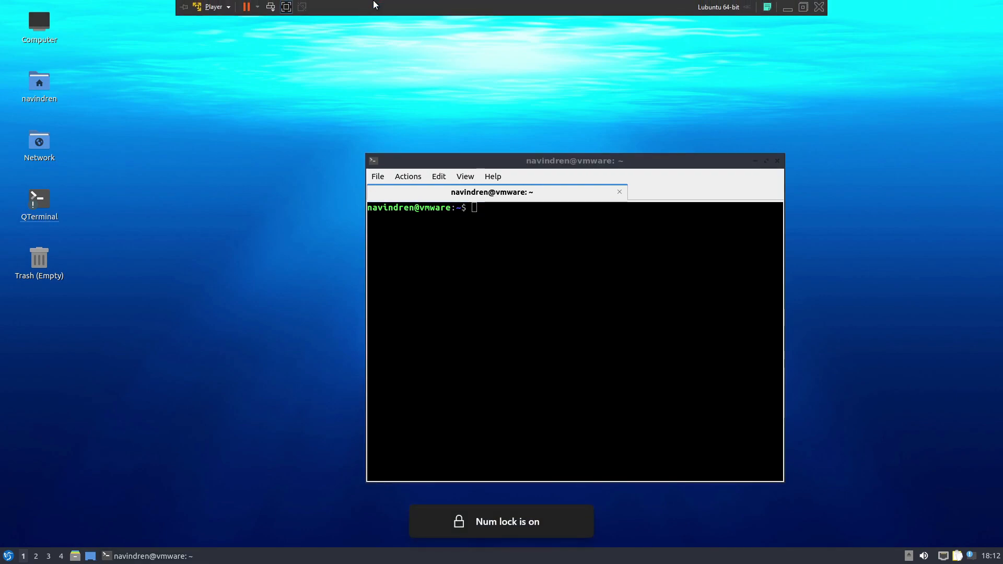
{"action": "left_click", "coordinate": [289, 8]}
{"action": "left_click", "coordinate": [506, 465]}
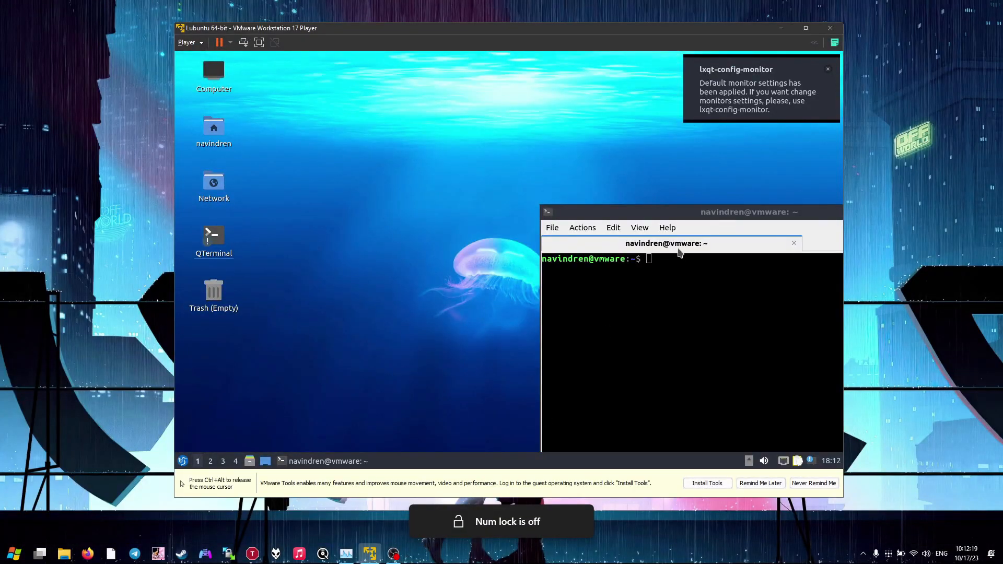
{"action": "left_click_drag", "start_coordinate": [716, 209], "coordinate": [510, 112]}
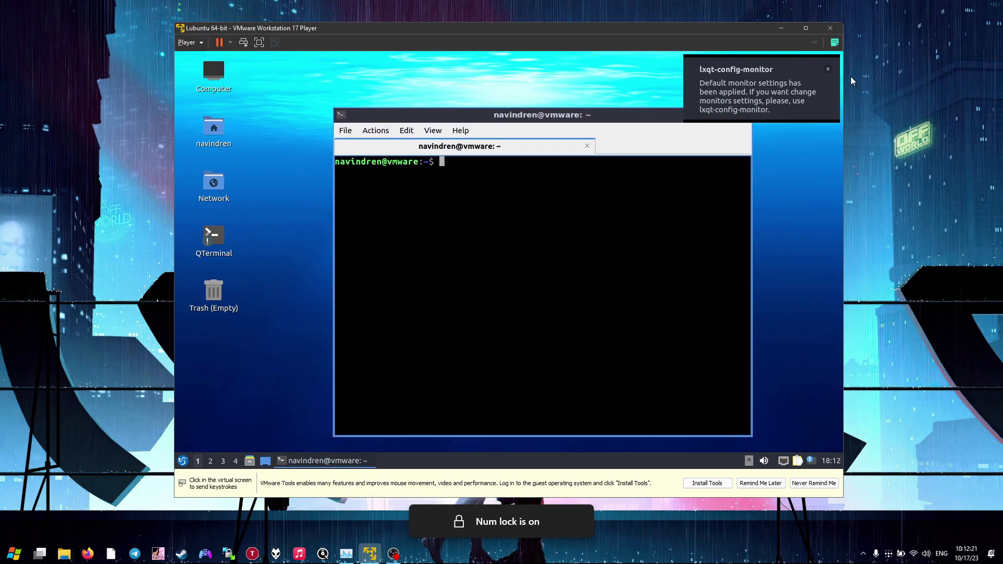
{"action": "left_click", "coordinate": [827, 69]}
Step: Release the mouse cursor from the virtual machine back to the host desktop
{"action": "key", "text": "ctrl+alt"}
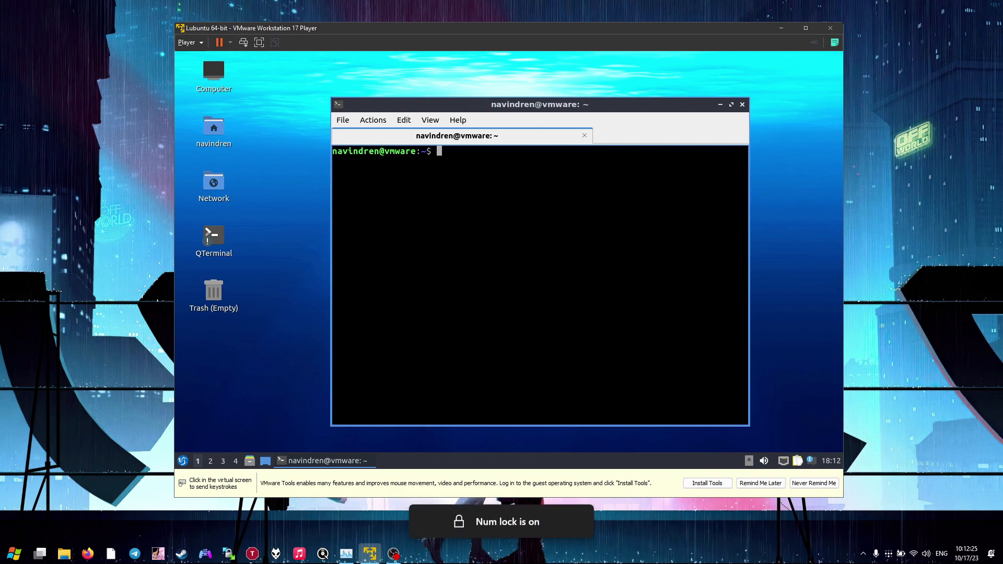
{"action": "left_click", "coordinate": [524, 297]}
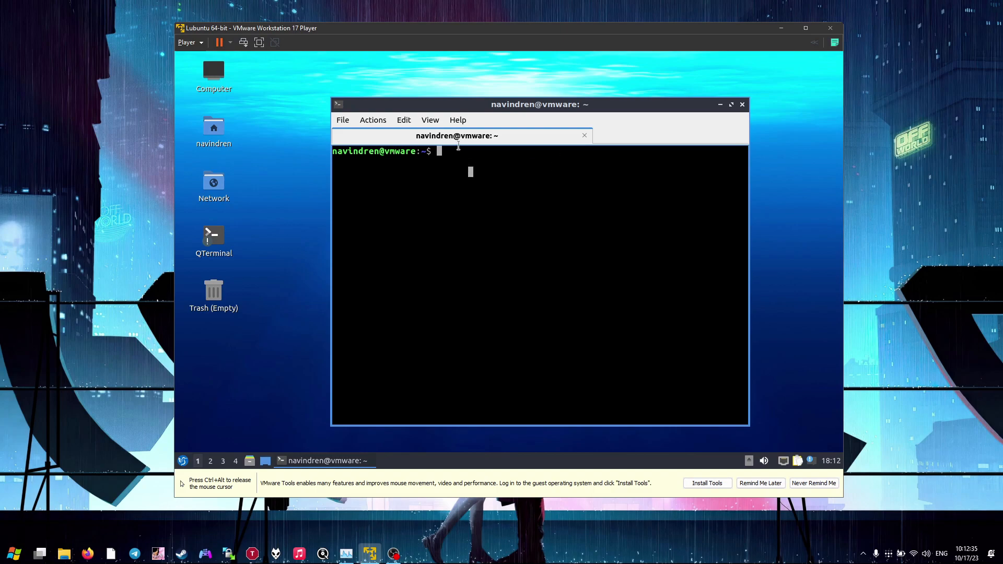
{"action": "key", "text": "ctrl+alt"}
{"action": "key", "text": "Num_Lock"}
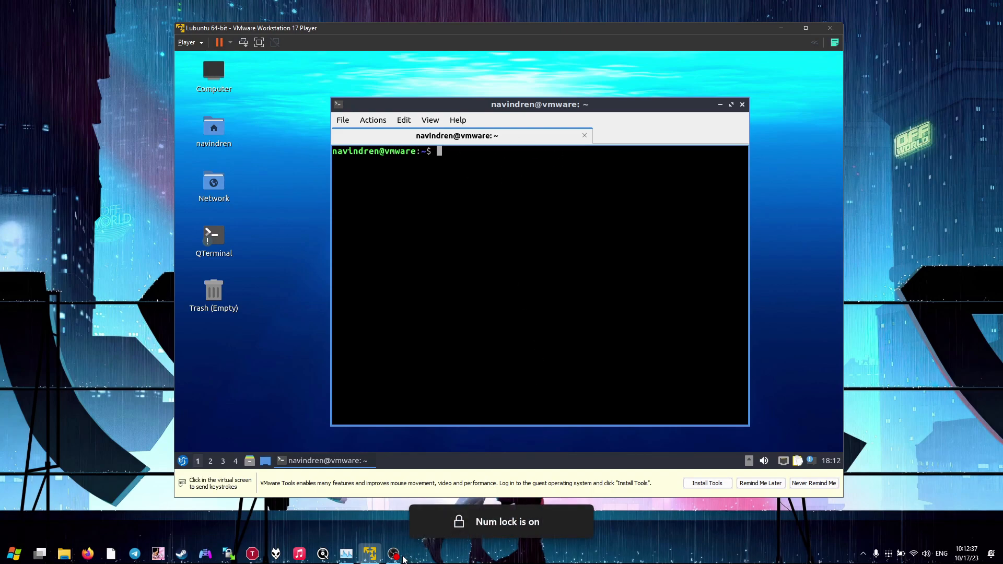